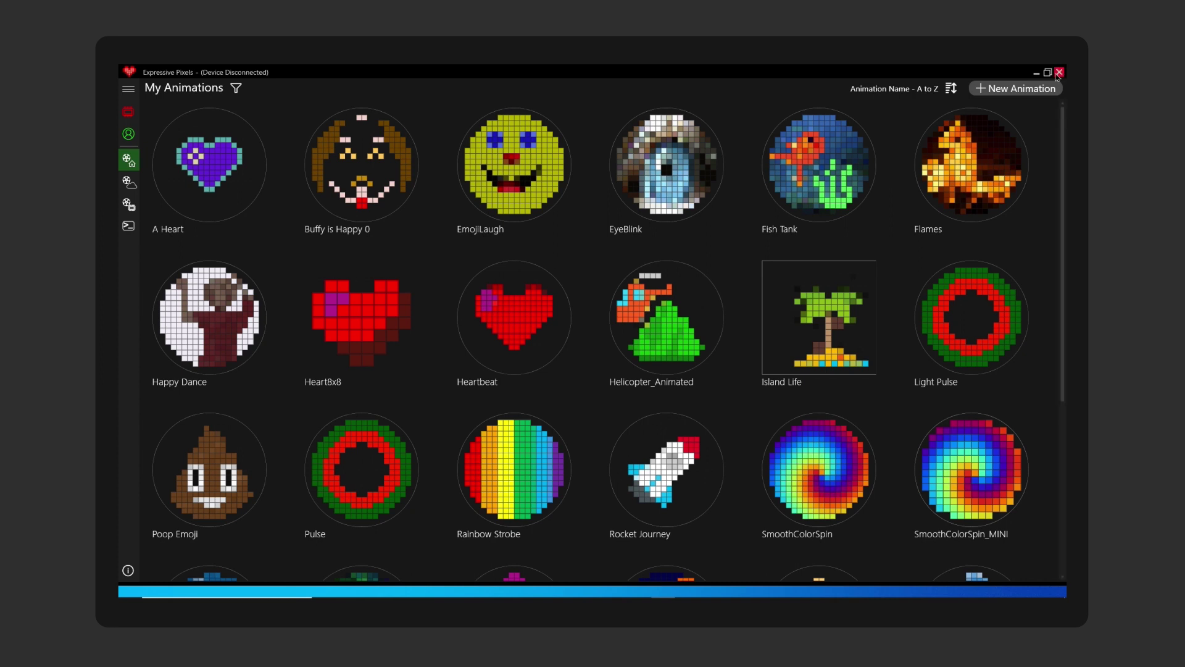
Start a new Round 18x18 animation and scroll the Travel & Places emojis to the helicopter.
click(1015, 88)
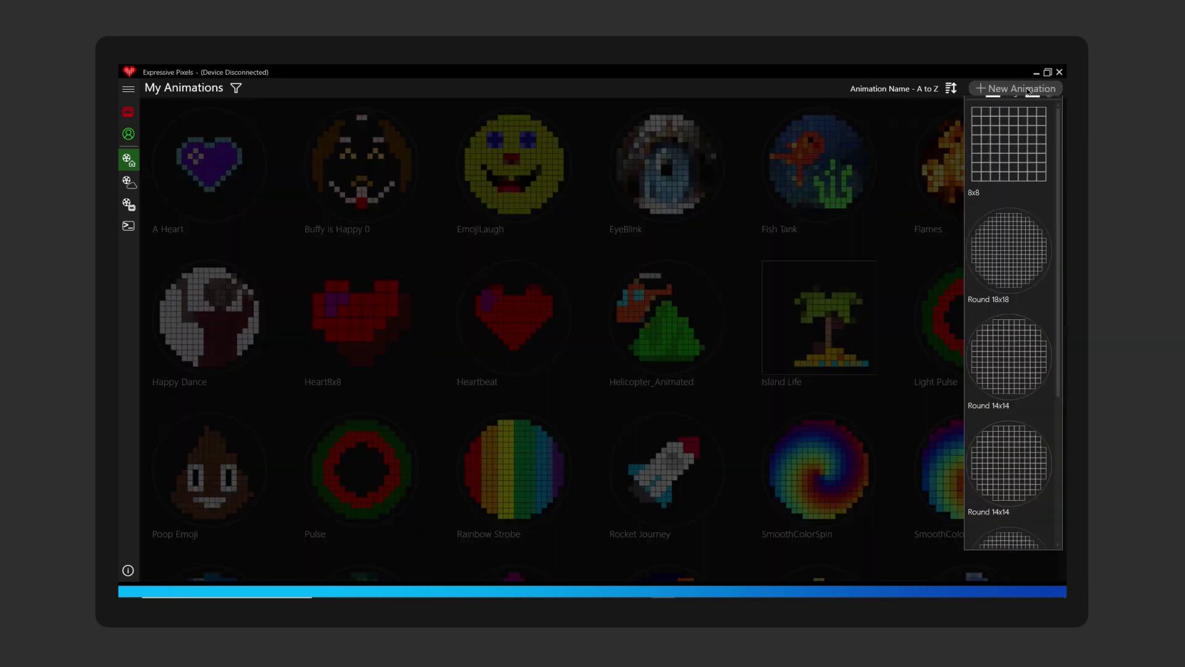
click(1001, 281)
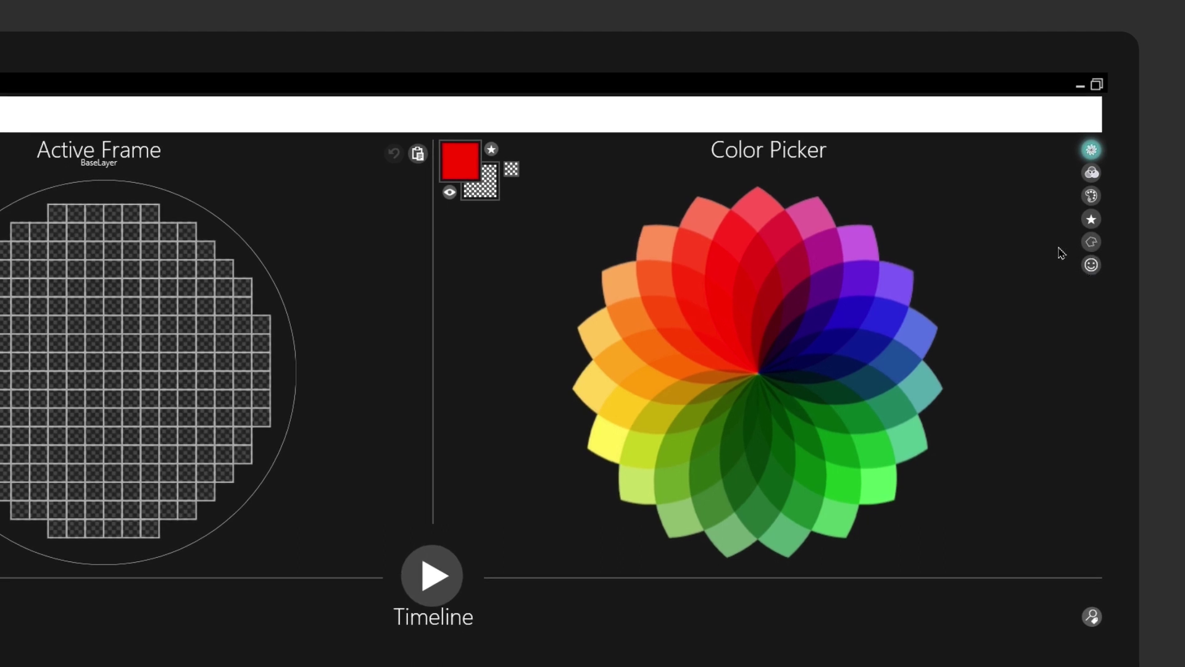
click(1091, 270)
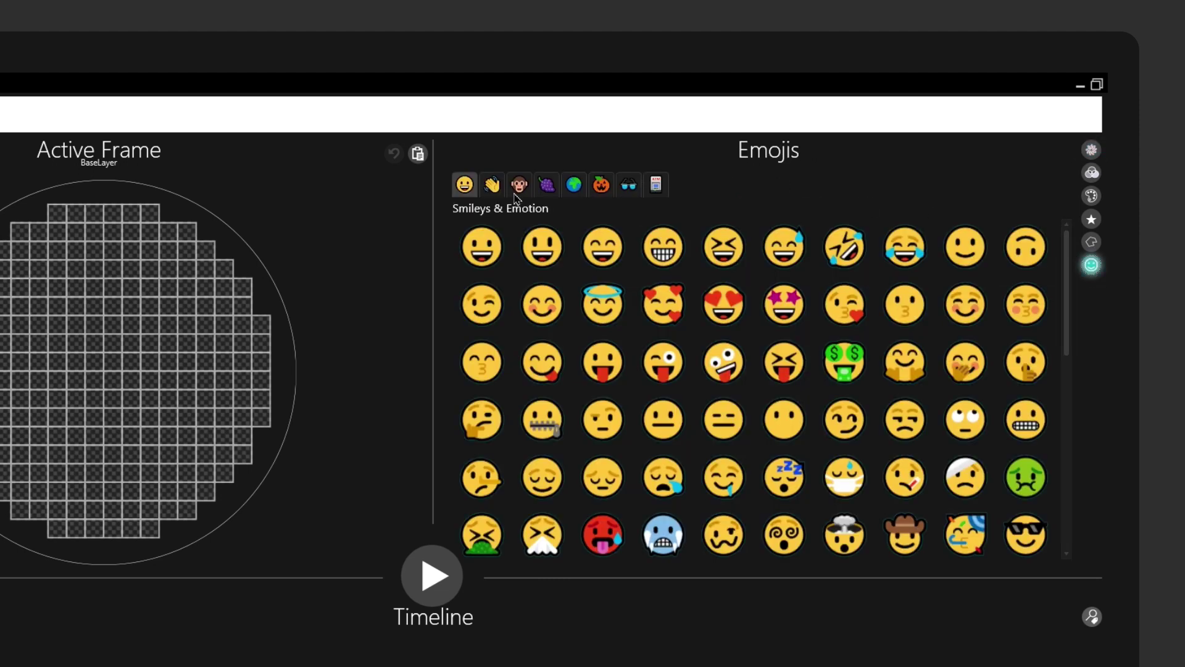
click(576, 188)
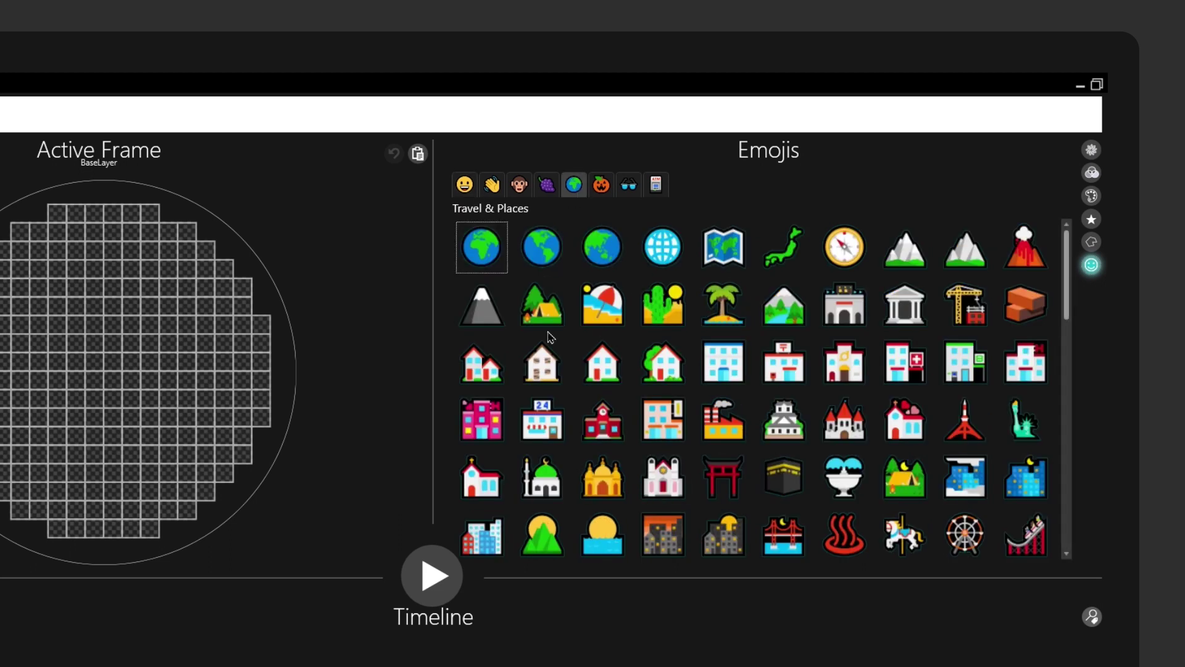
scroll(648, 386, down, 2)
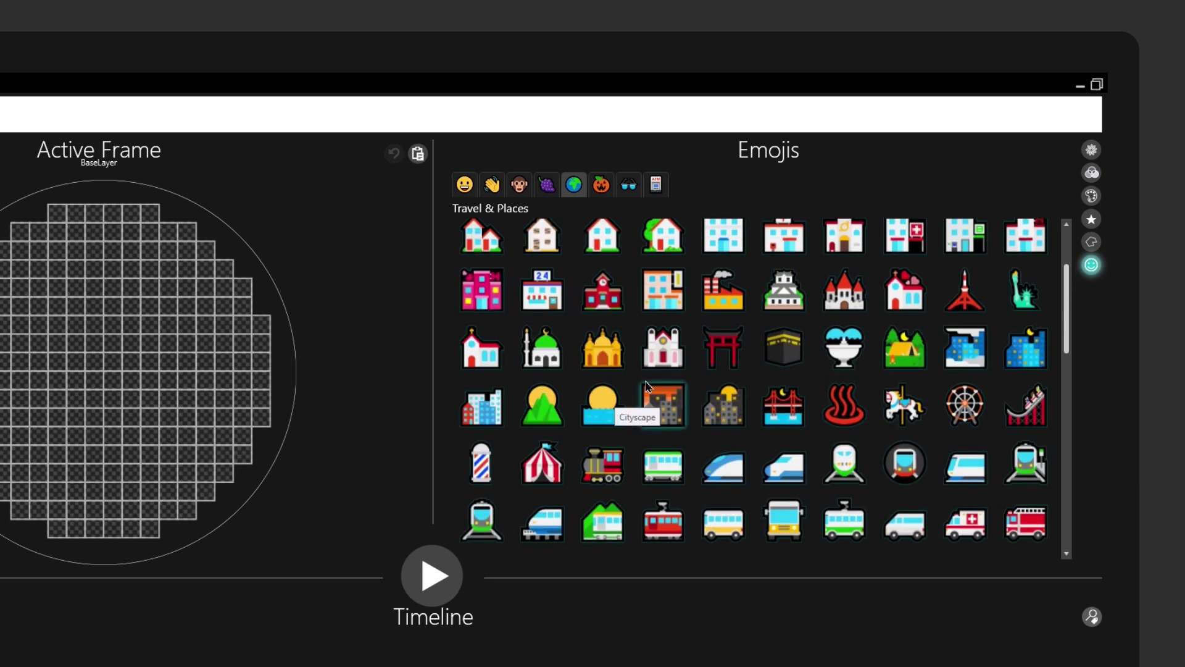
scroll(647, 387, down, 4)
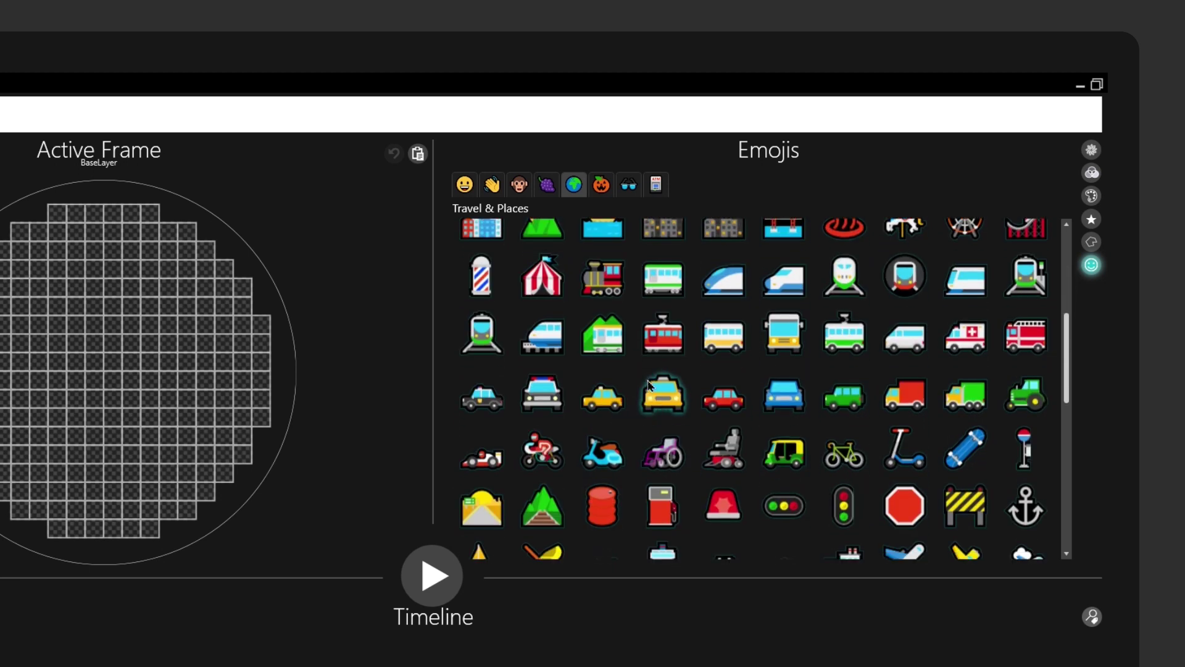
scroll(647, 387, down, 3)
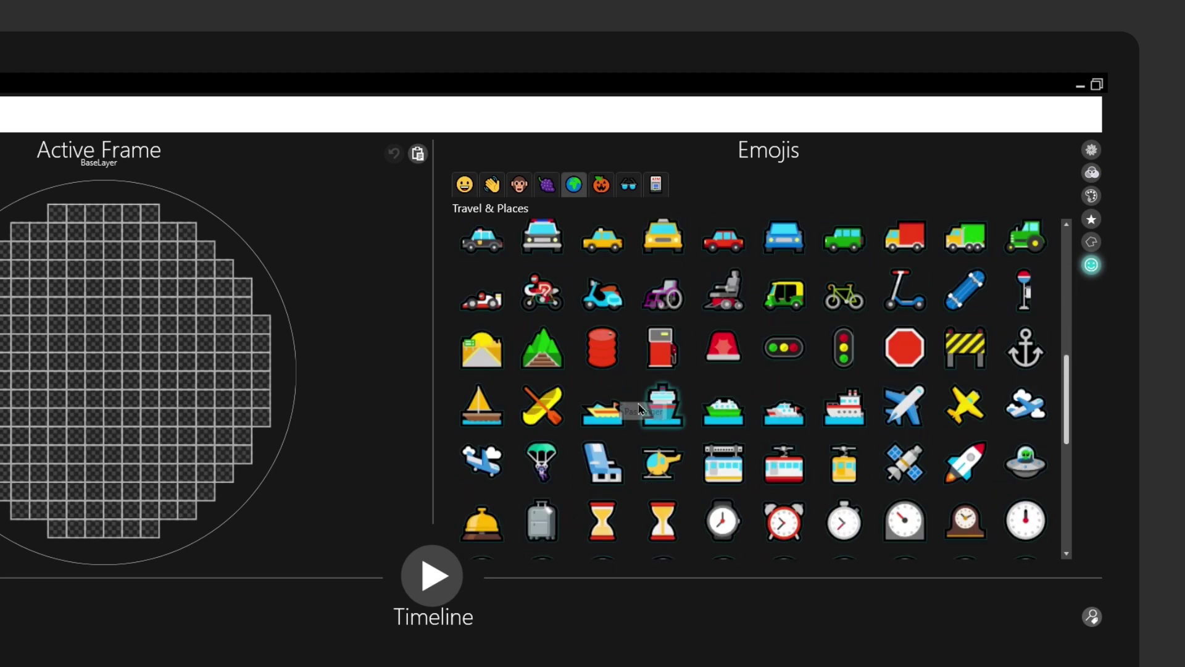
Paste the Helicopter emoji onto the round 18x18 frame and commit its pixels.
click(672, 474)
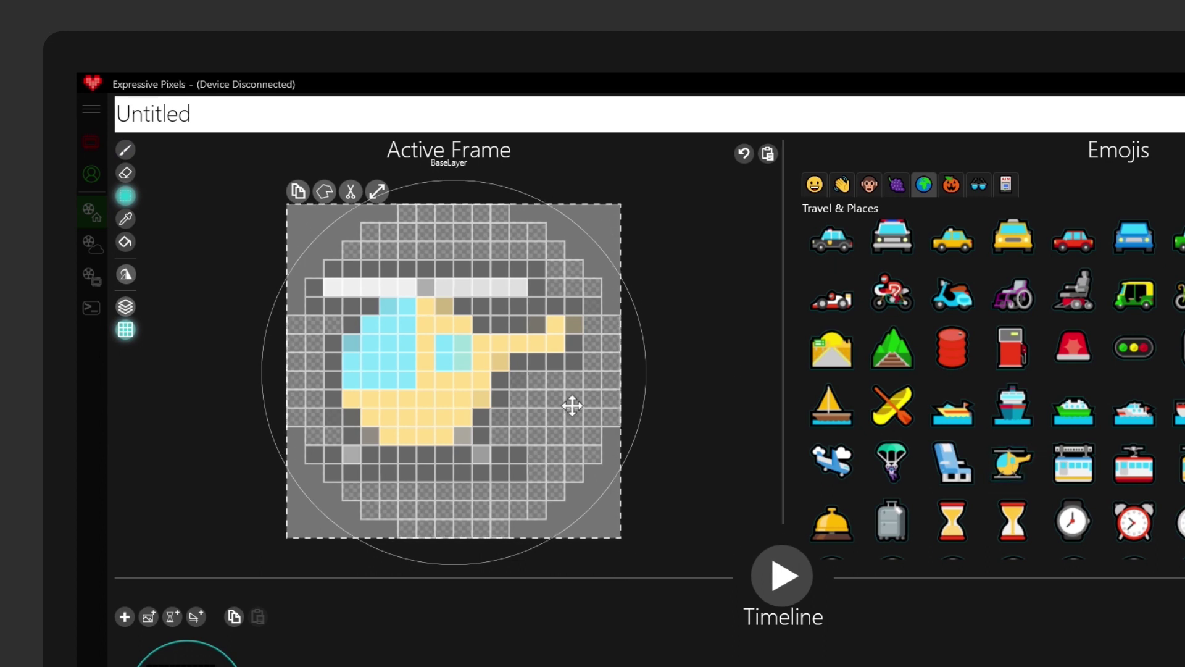
click(572, 405)
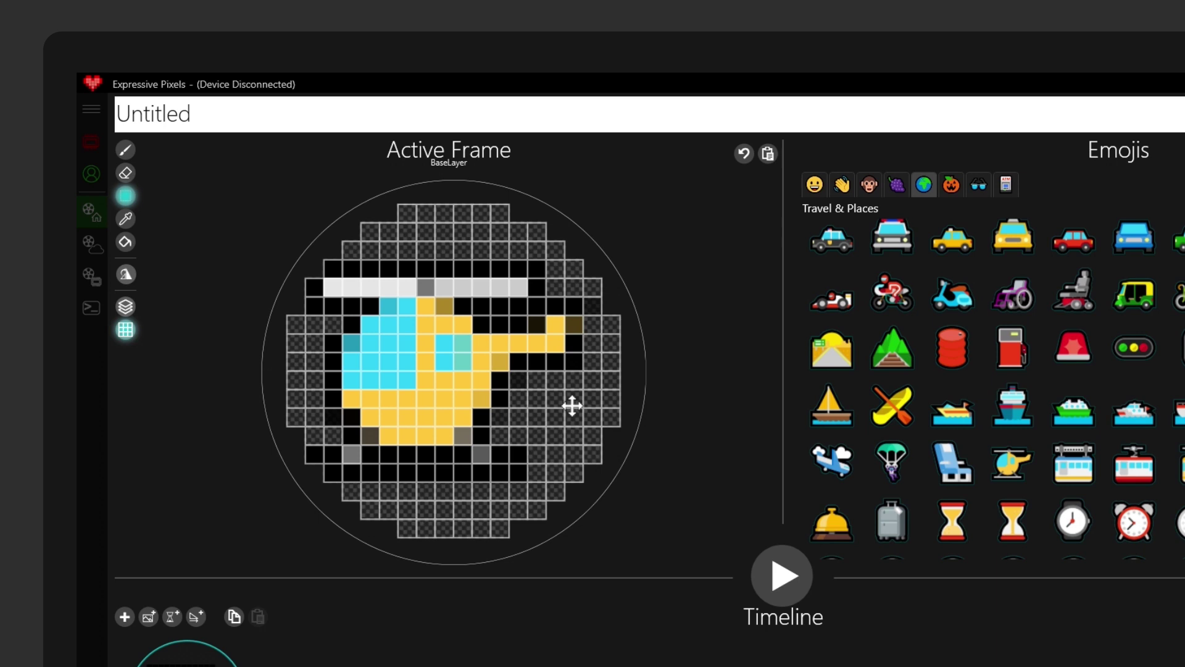
click(125, 175)
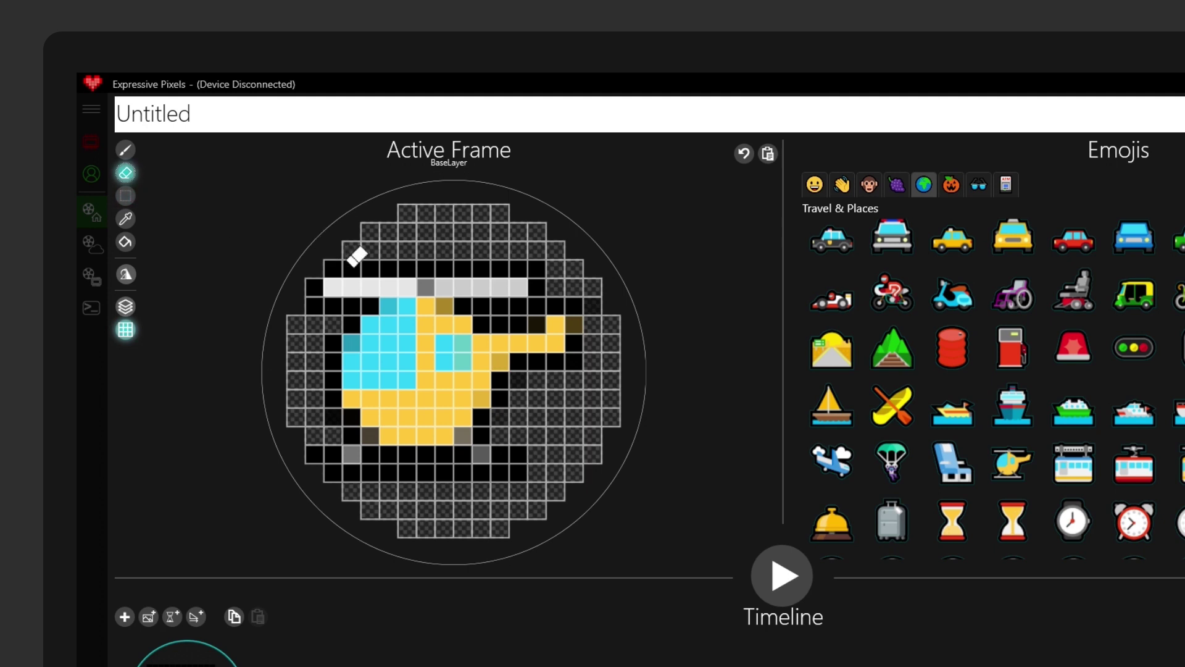
Erase the black pixels above, below and left of the helicopter, beside the cockpit.
mouse_move(336, 254)
mouse_down()
mouse_move(546, 265)
mouse_move(542, 310)
mouse_move(495, 312)
mouse_move(532, 296)
mouse_move(476, 286)
mouse_move(543, 307)
mouse_move(555, 291)
mouse_move(603, 296)
mouse_move(577, 325)
mouse_move(581, 310)
mouse_move(580, 339)
mouse_move(529, 344)
mouse_move(530, 380)
mouse_move(521, 362)
mouse_move(484, 416)
mouse_move(505, 430)
mouse_up()
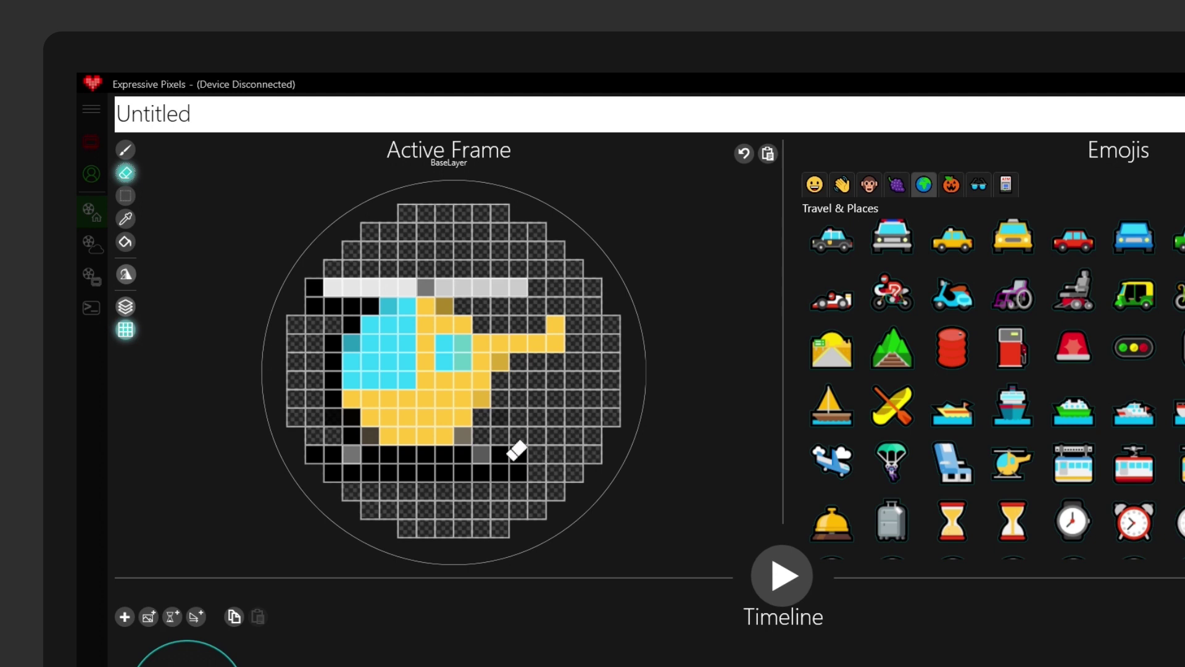
mouse_move(508, 444)
mouse_down()
mouse_move(515, 468)
mouse_move(328, 468)
mouse_move(331, 452)
mouse_move(311, 451)
mouse_move(465, 459)
mouse_move(371, 449)
mouse_move(339, 401)
mouse_up()
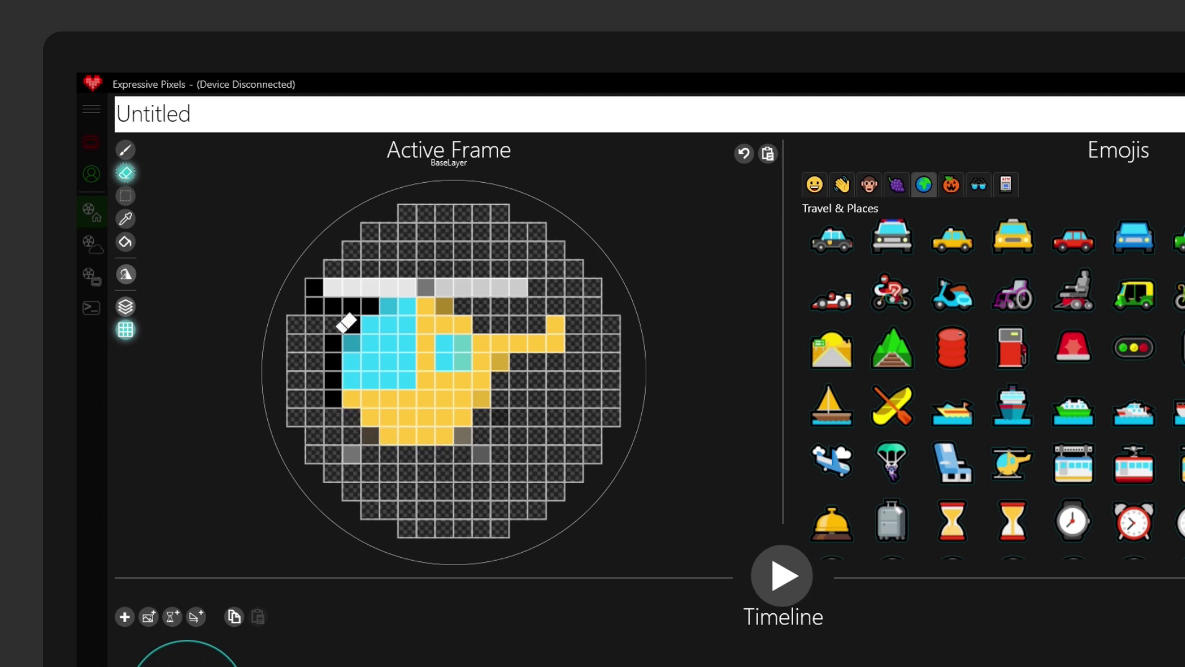
drag(337, 348, 333, 398)
mouse_move(389, 307)
mouse_down()
mouse_move(307, 300)
mouse_move(342, 305)
mouse_move(349, 319)
mouse_move(315, 276)
mouse_up()
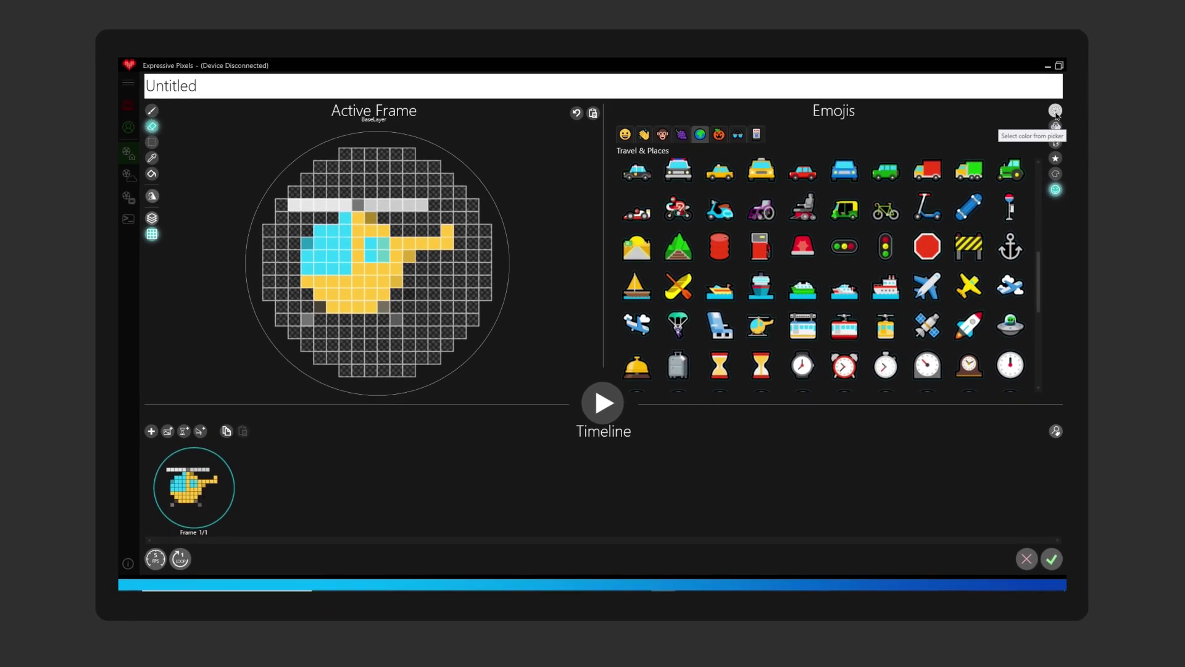
Flood-fill the helicopter's yellow body and leftover yellow pixels with orange-red.
click(1055, 112)
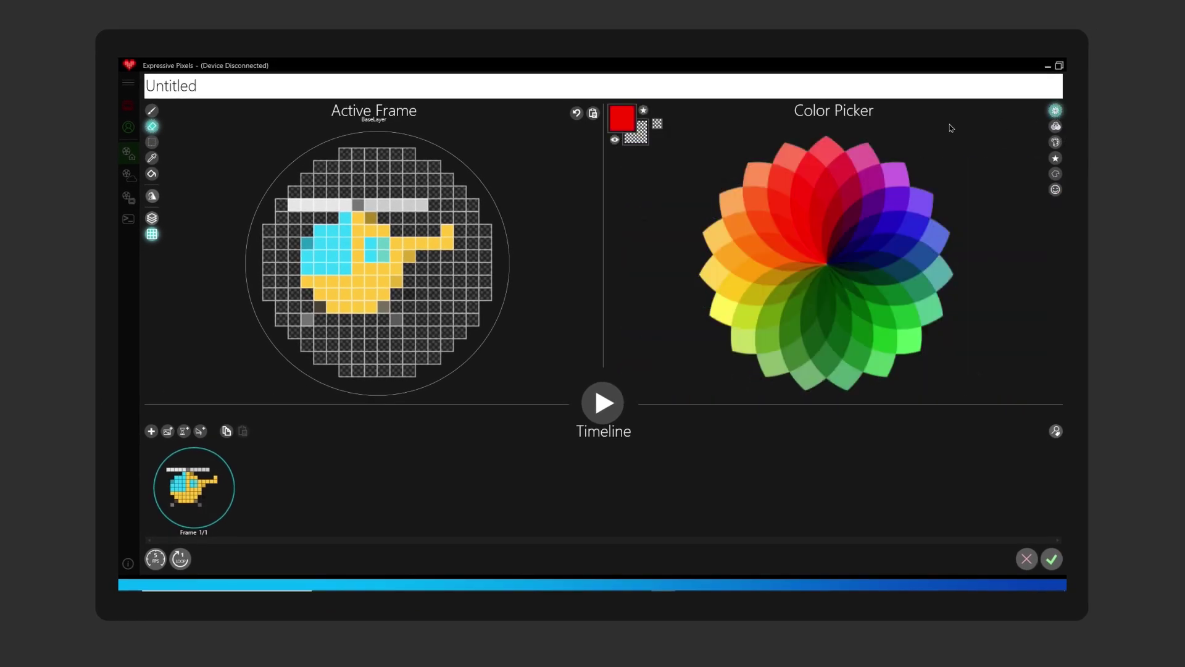
click(765, 193)
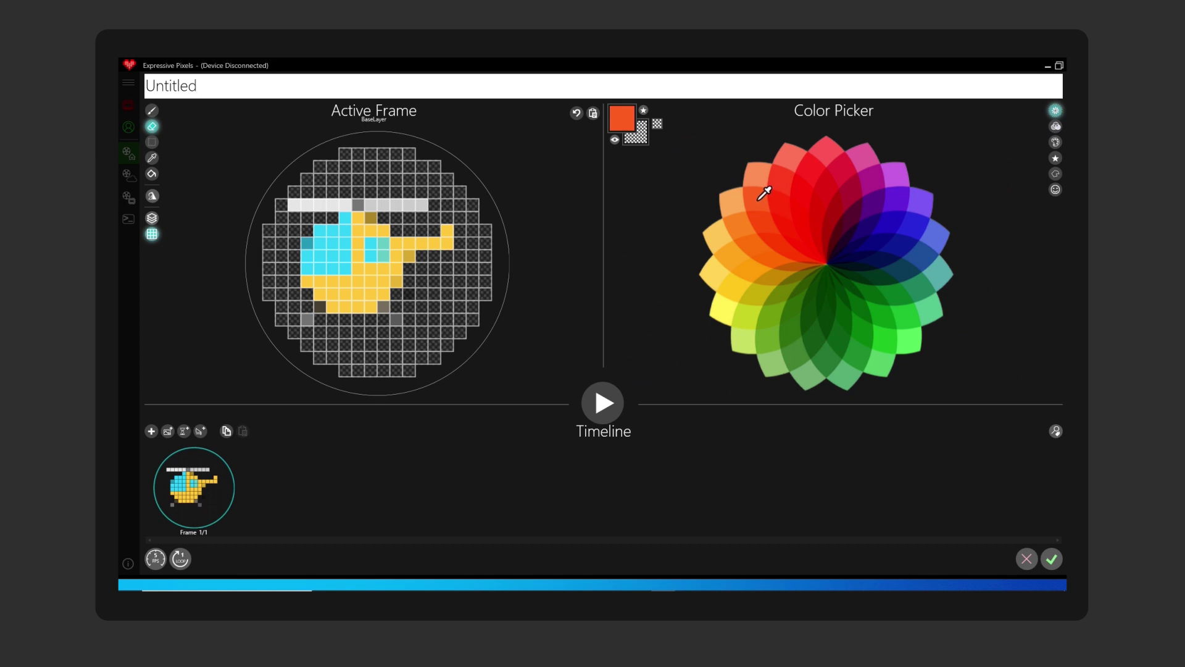
click(152, 174)
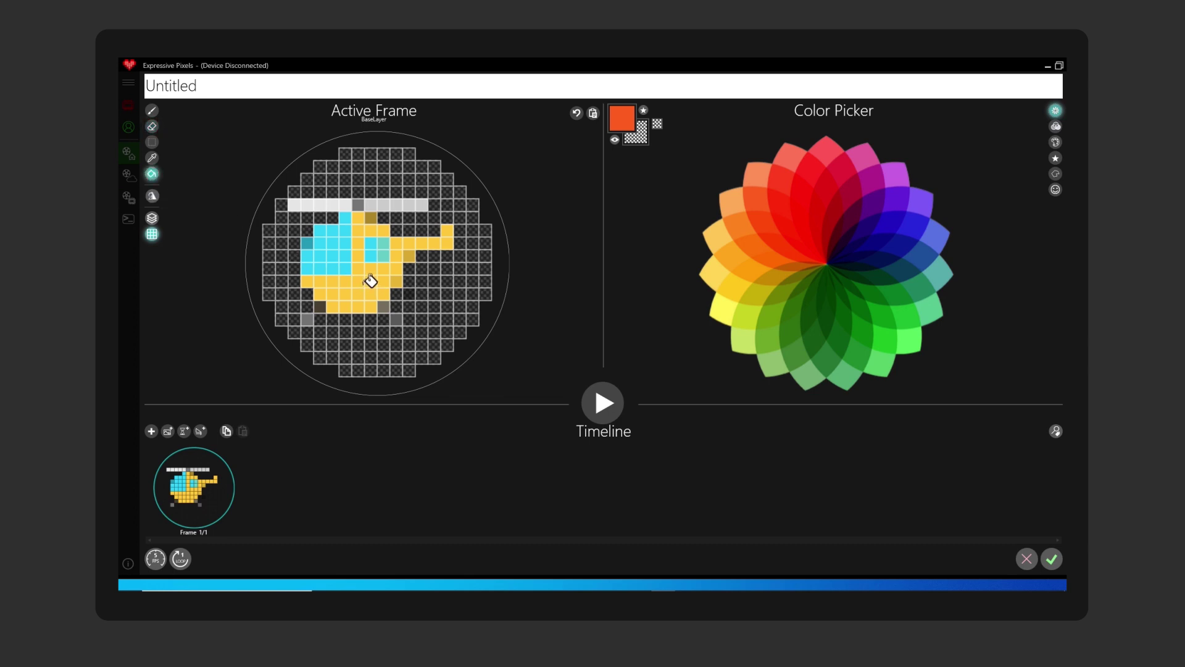
click(370, 281)
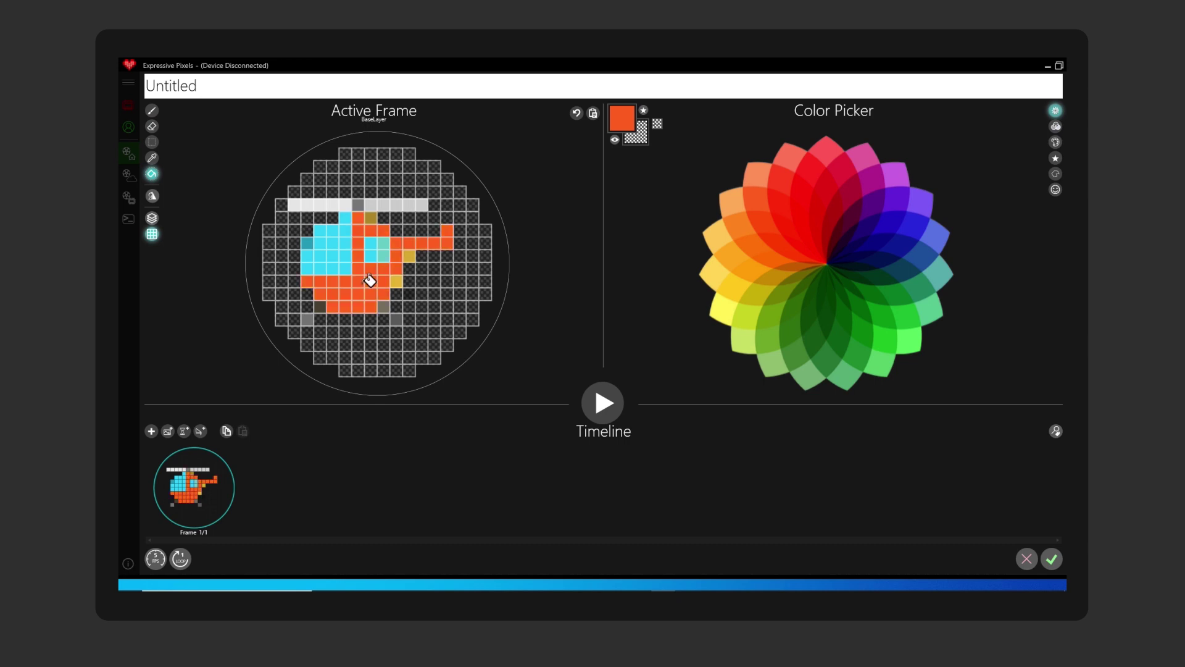
click(396, 282)
click(410, 256)
click(372, 217)
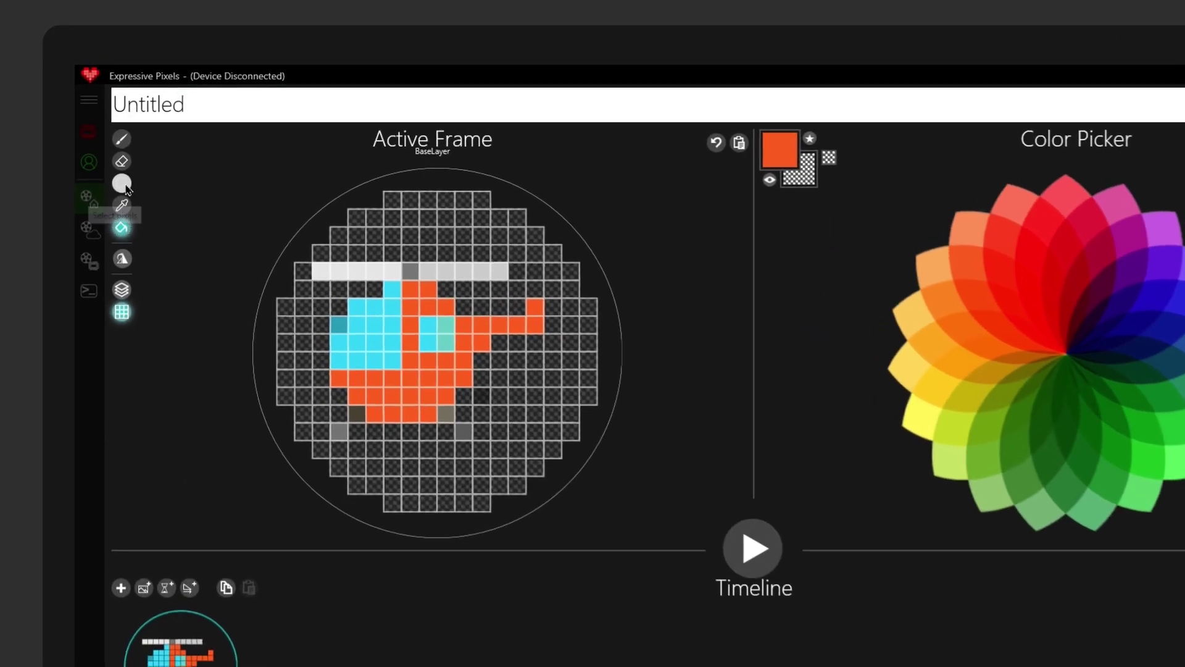
Box-select the whole orange-red helicopter, save it as a fragment and view the Fragments library.
click(123, 185)
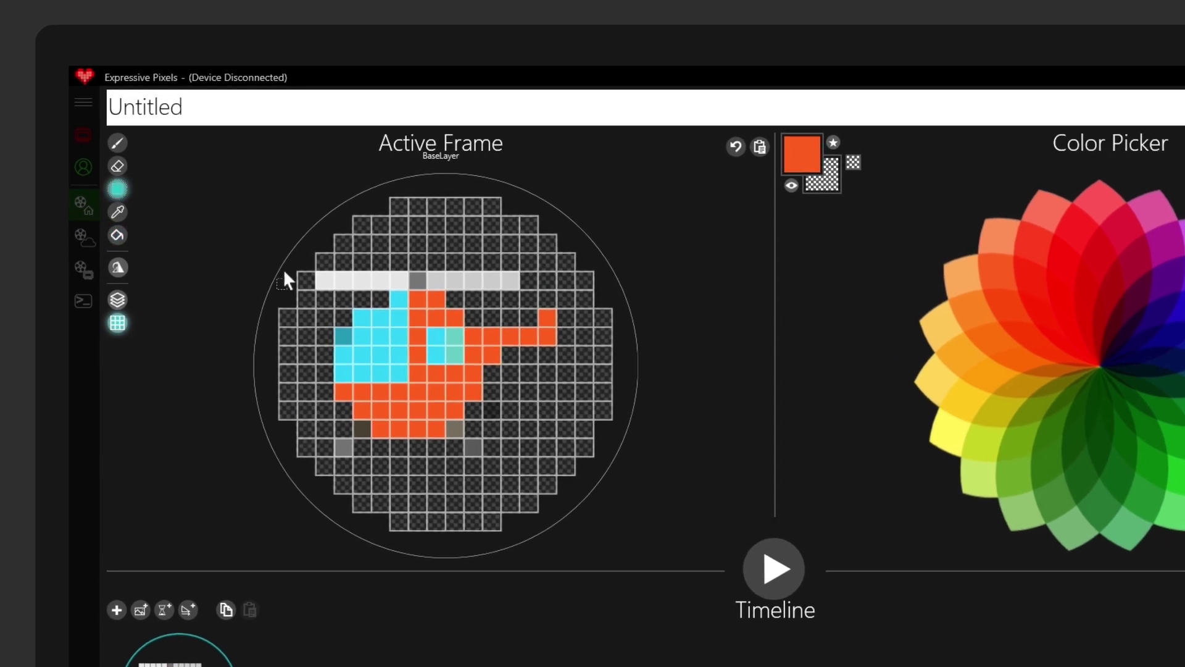
mouse_move(326, 290)
mouse_down()
mouse_move(502, 433)
mouse_move(554, 448)
mouse_up()
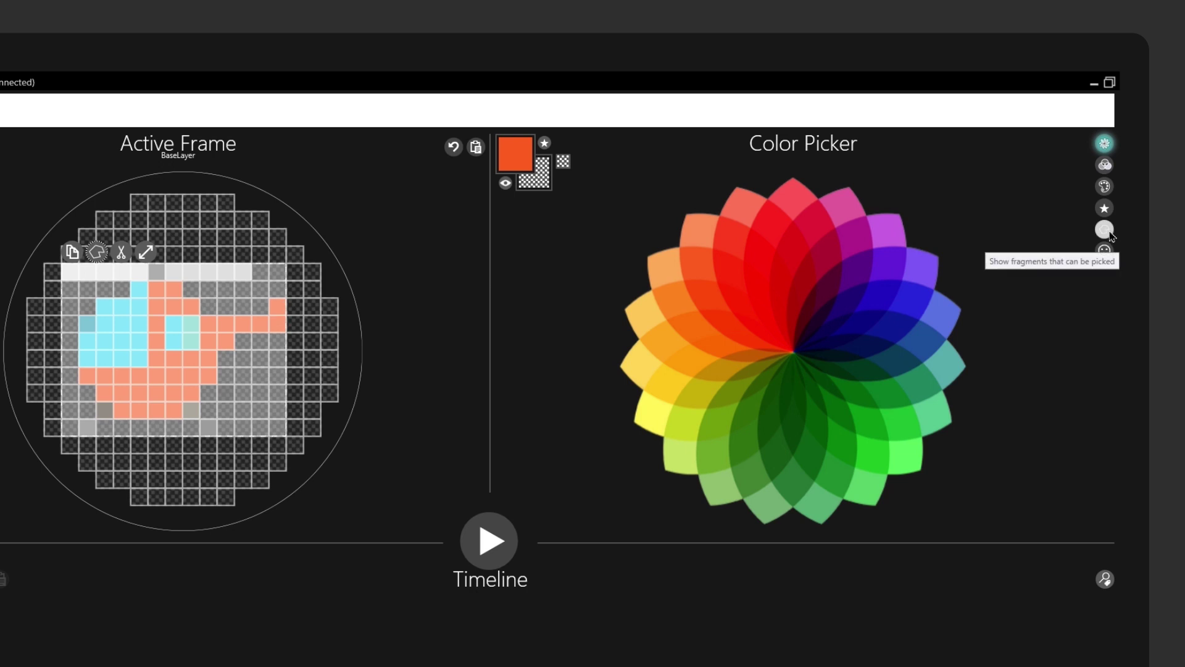
click(1109, 233)
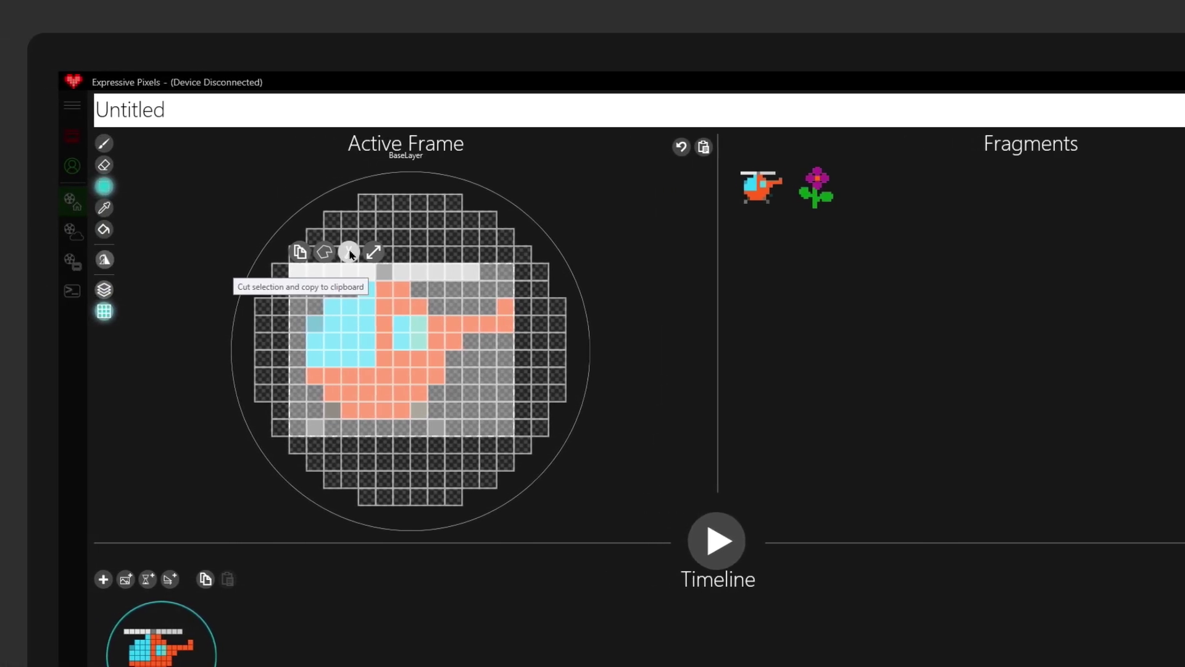
Cut the helicopter off the canvas and place the Sunrise mountain emoji from Travel & Places.
click(349, 253)
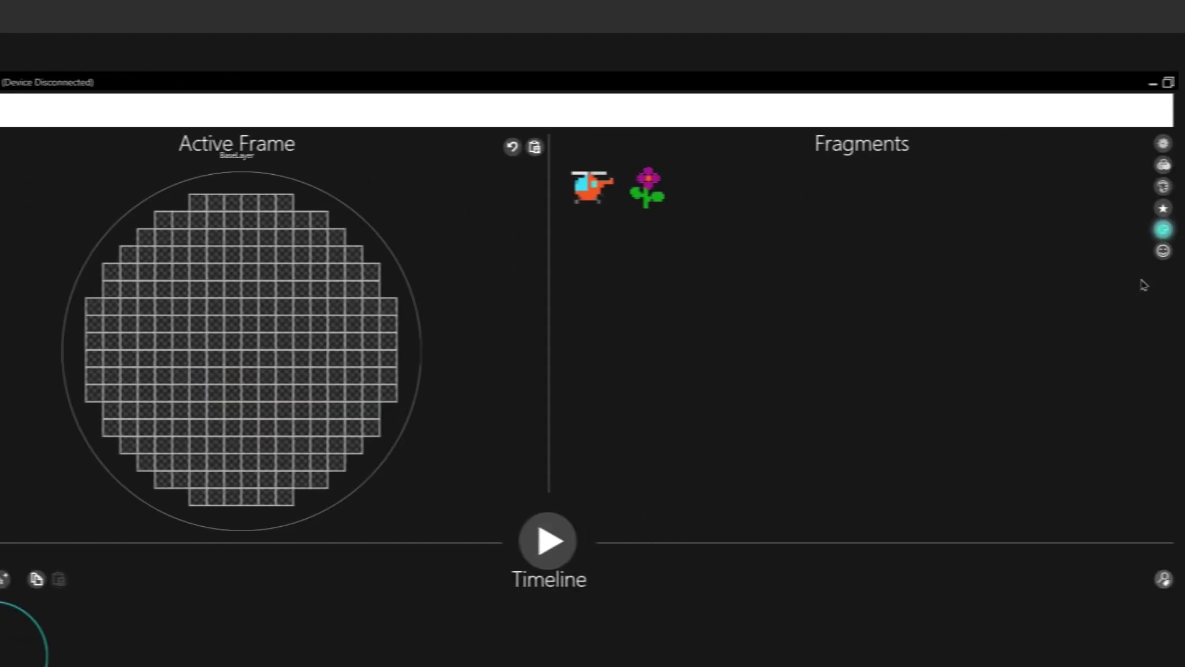
click(1124, 250)
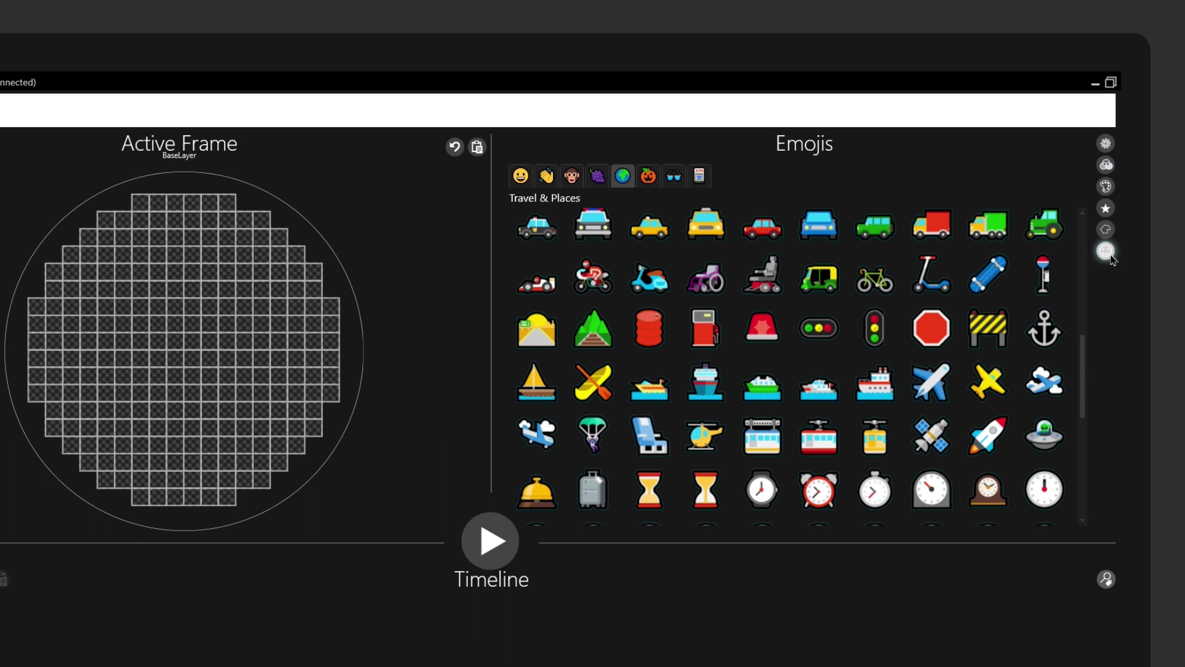
scroll(931, 359, down, 1)
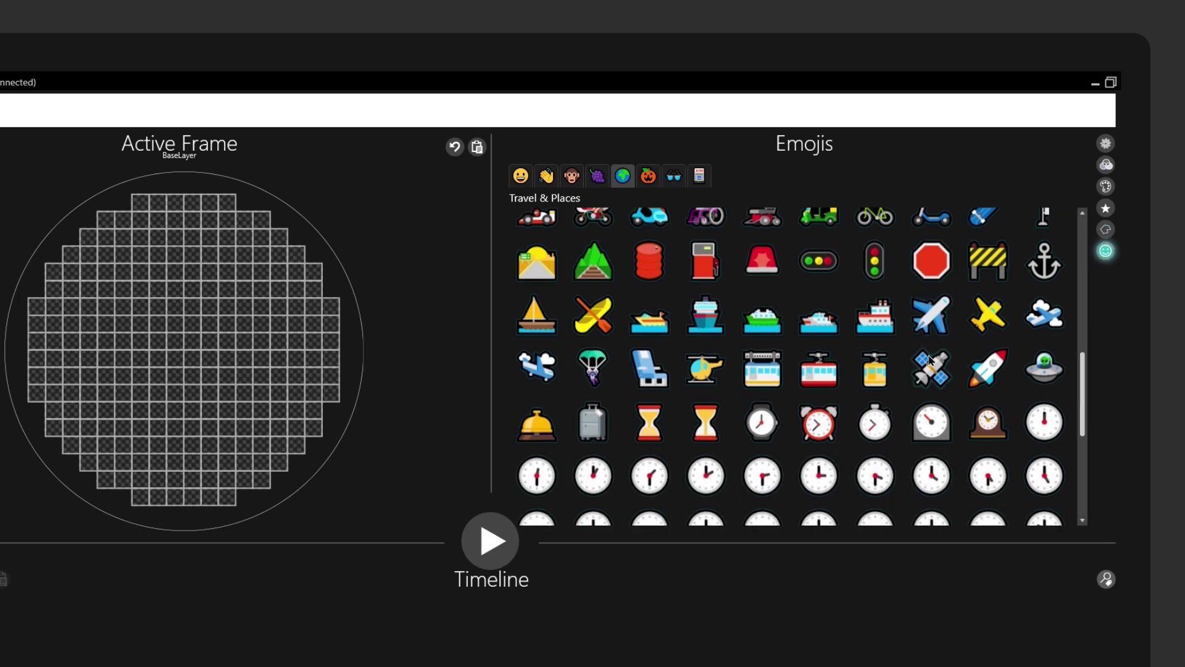
scroll(931, 359, up, 3)
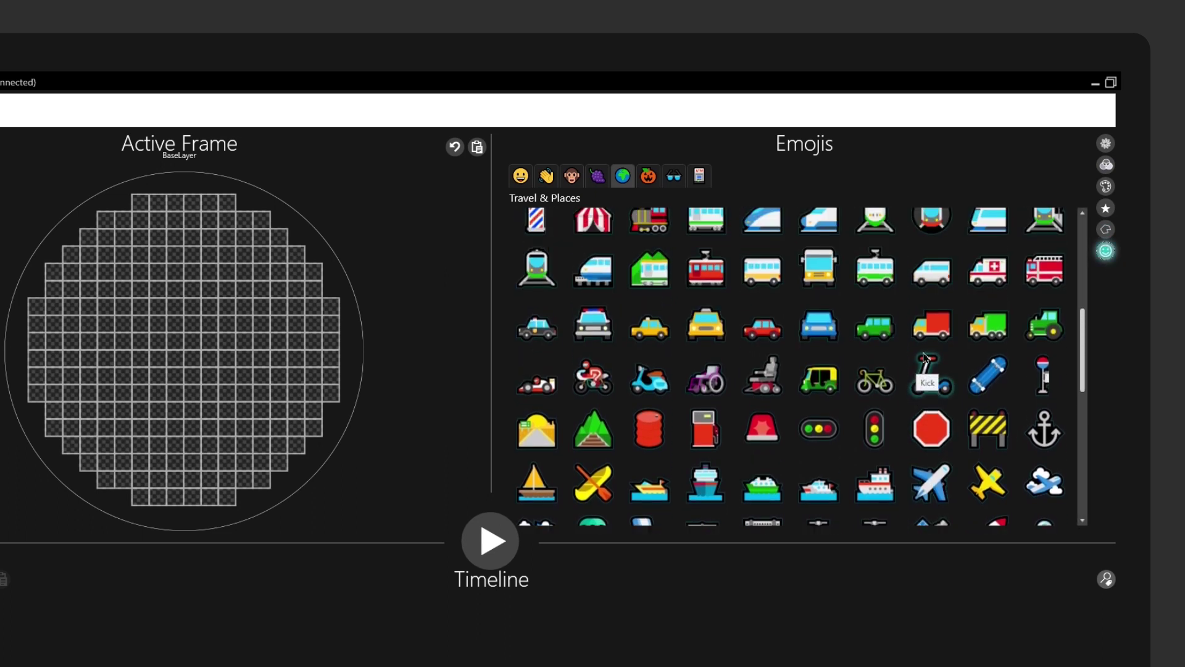
scroll(925, 358, up, 3)
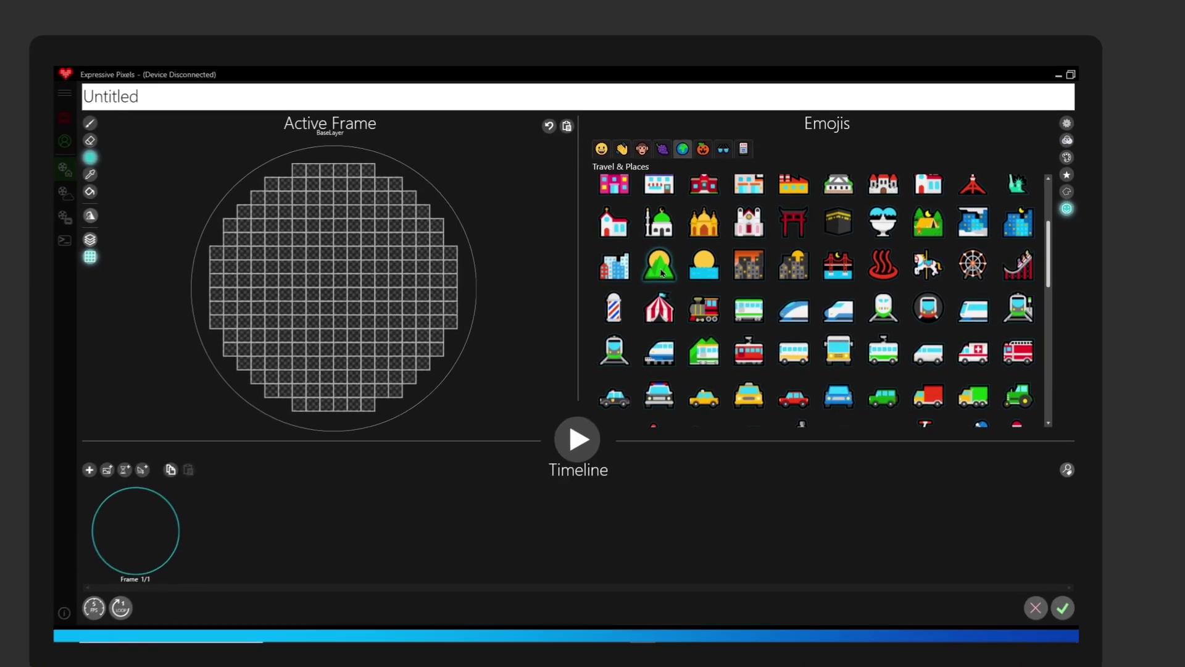
click(650, 278)
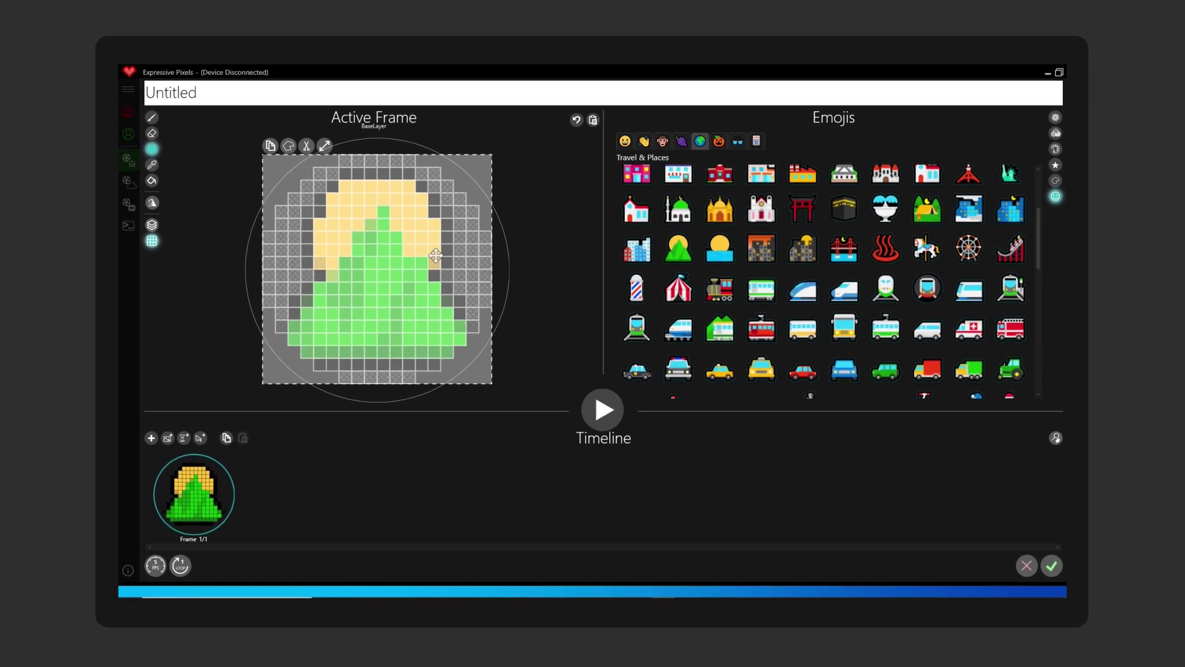
Commit the Sunrise pixels, fill the yellow sky with transparent, and erase the black left outline.
click(437, 261)
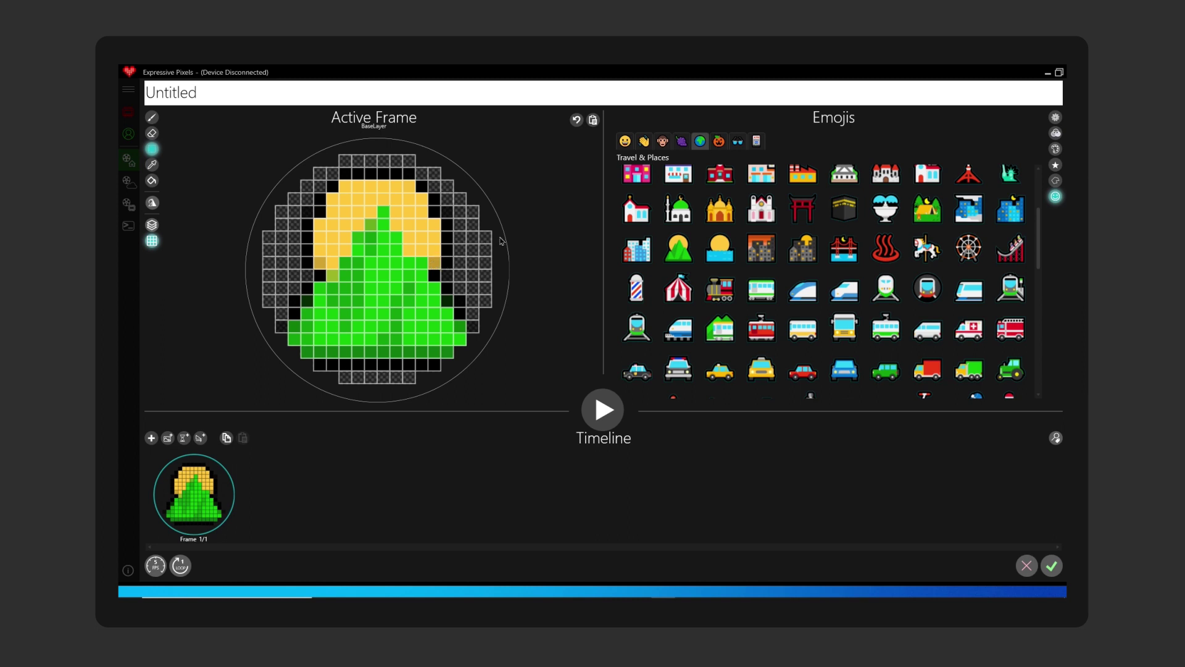
click(1055, 118)
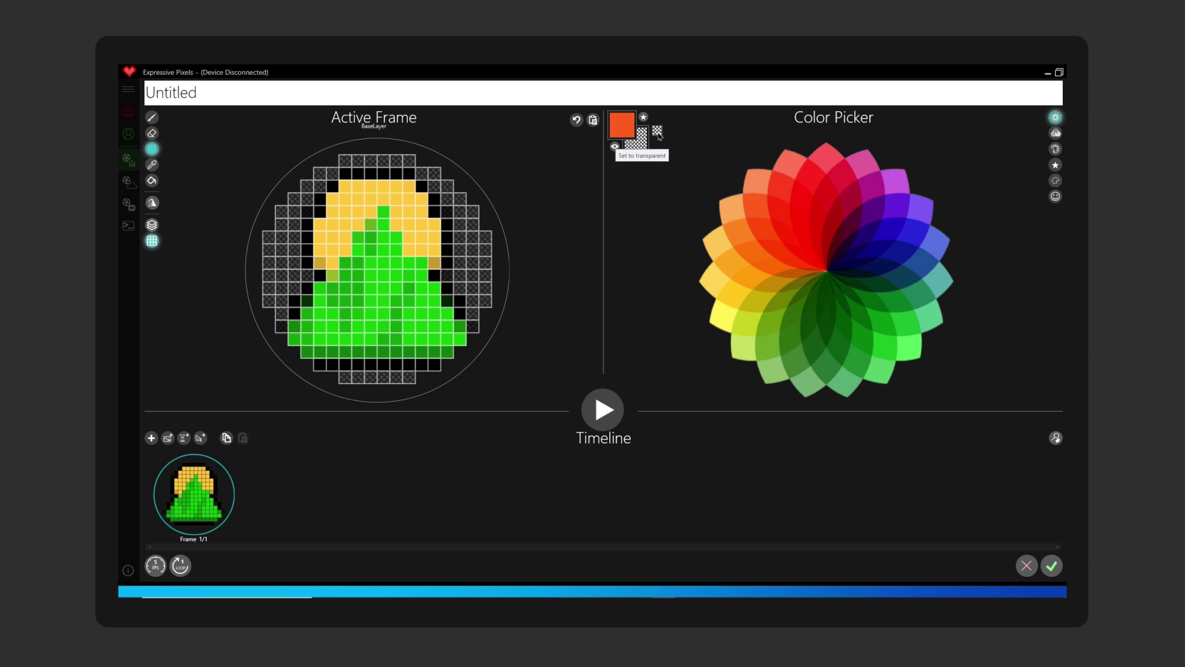
click(657, 132)
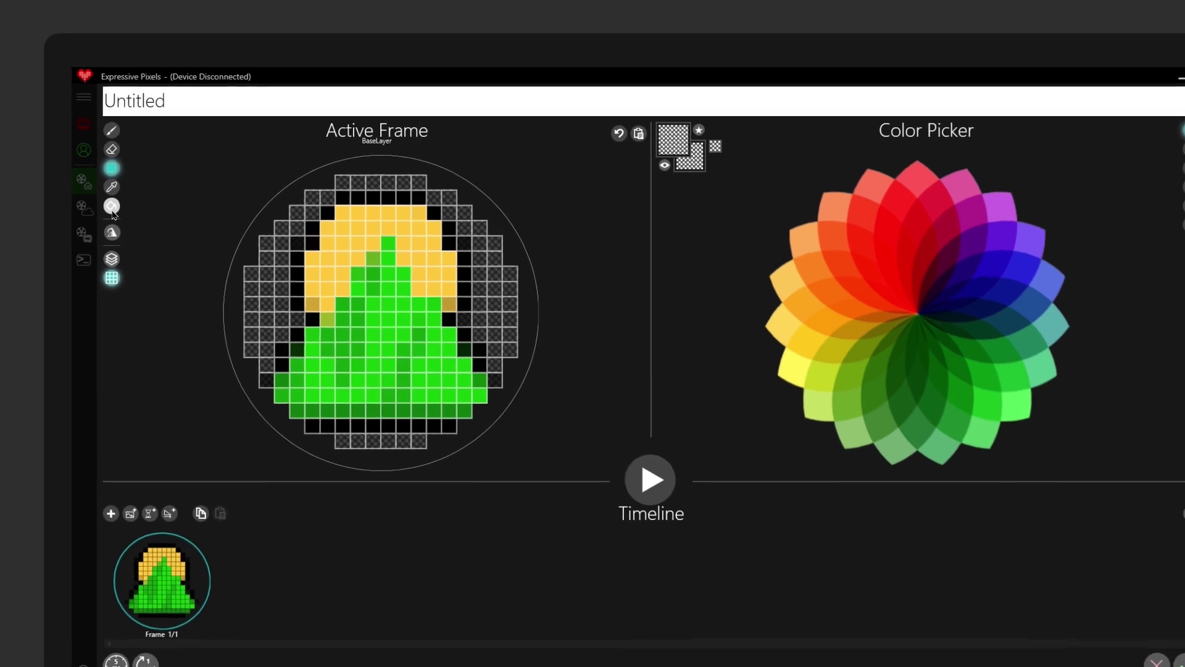
click(109, 210)
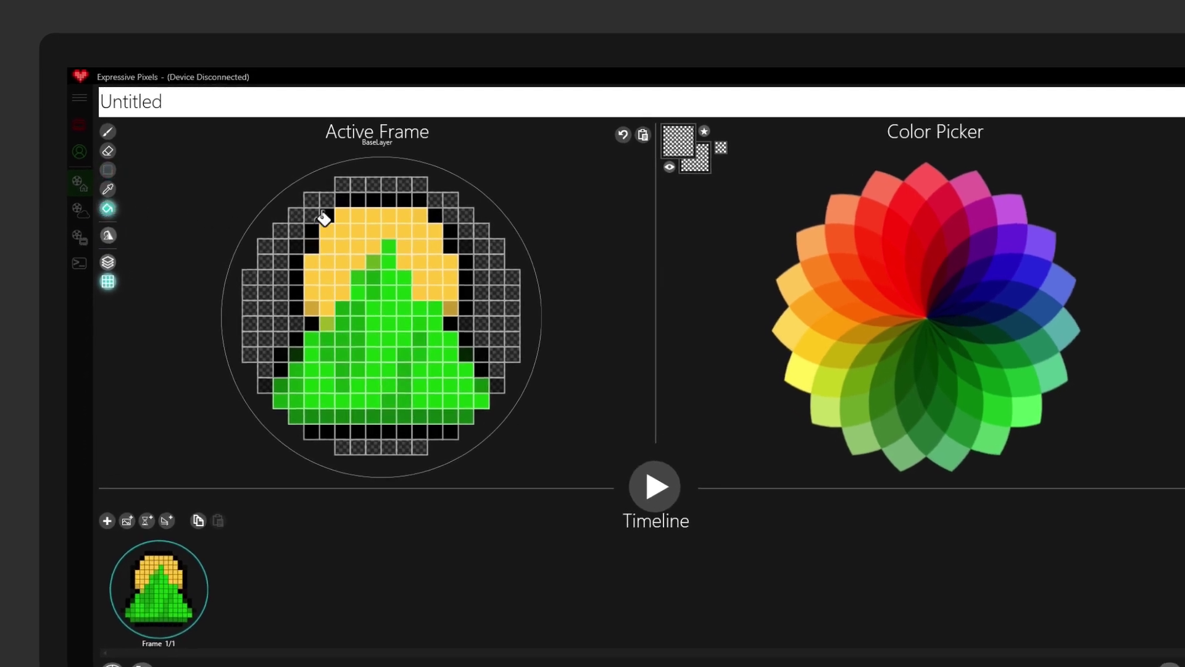
click(365, 230)
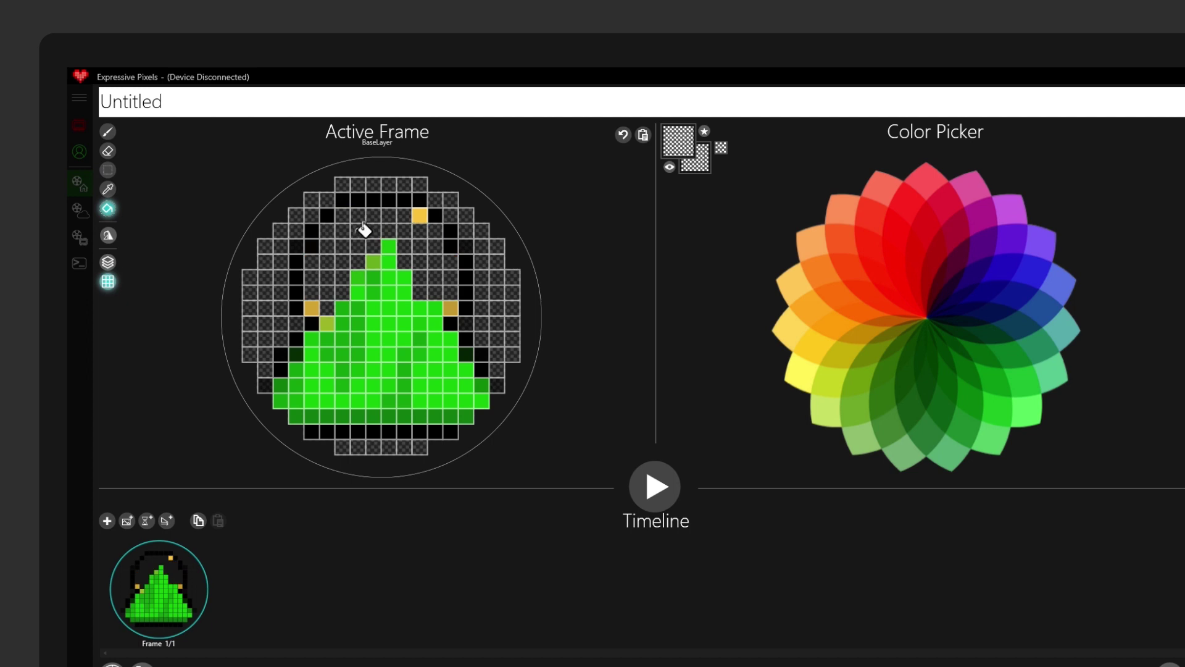
click(107, 151)
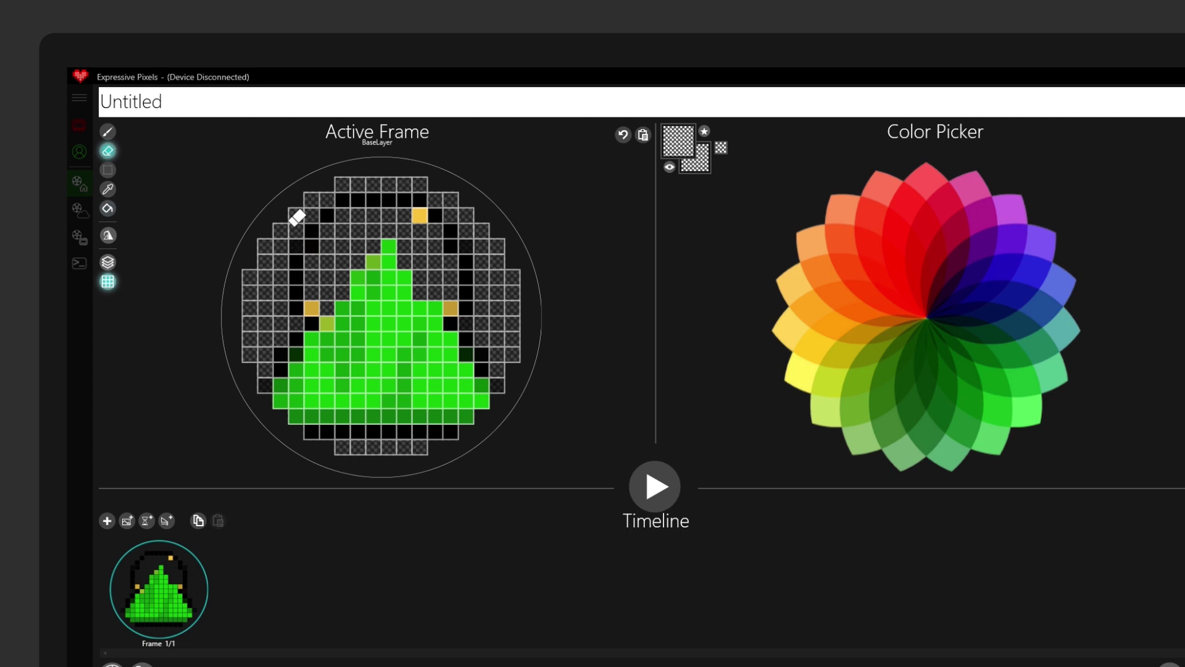
mouse_move(312, 249)
mouse_down()
mouse_move(353, 201)
mouse_move(340, 199)
mouse_move(427, 198)
mouse_move(417, 218)
mouse_move(444, 217)
mouse_move(444, 233)
mouse_move(461, 237)
mouse_move(464, 314)
mouse_move(453, 322)
mouse_move(496, 381)
mouse_move(458, 439)
mouse_move(450, 429)
mouse_move(313, 426)
mouse_move(266, 387)
mouse_move(286, 371)
mouse_move(282, 347)
mouse_move(295, 352)
mouse_move(299, 318)
mouse_move(313, 321)
mouse_move(314, 304)
mouse_move(287, 301)
mouse_move(353, 291)
mouse_up()
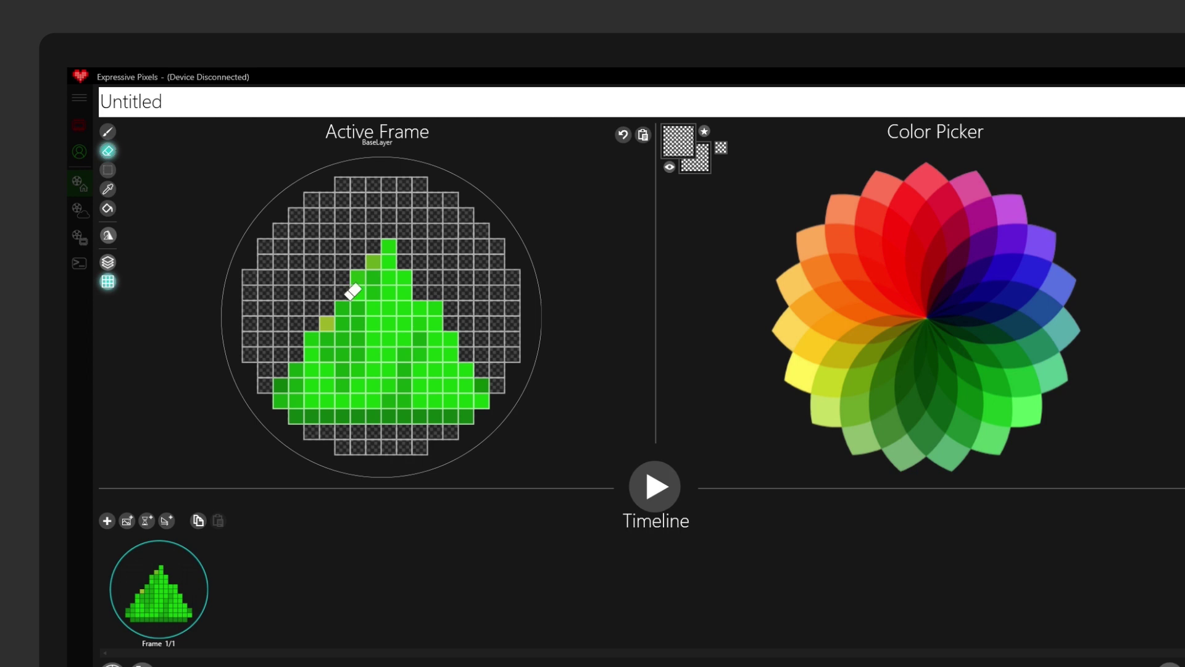
Box-select the green mountain and create a fragment from it.
click(108, 170)
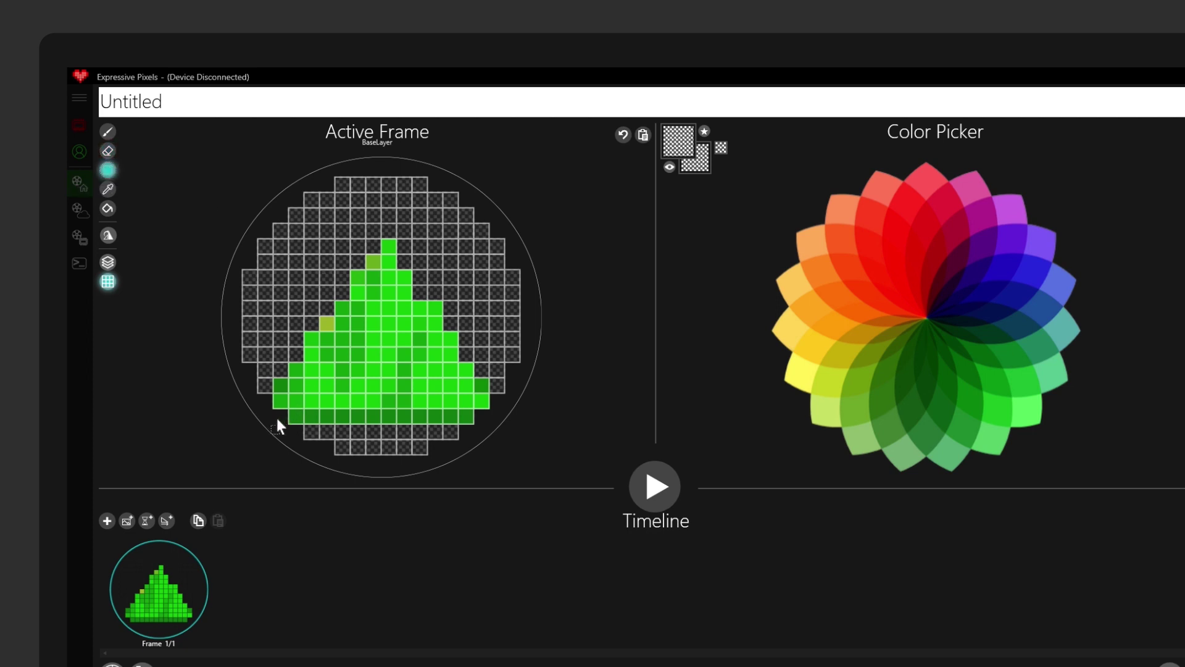
drag(278, 420, 479, 255)
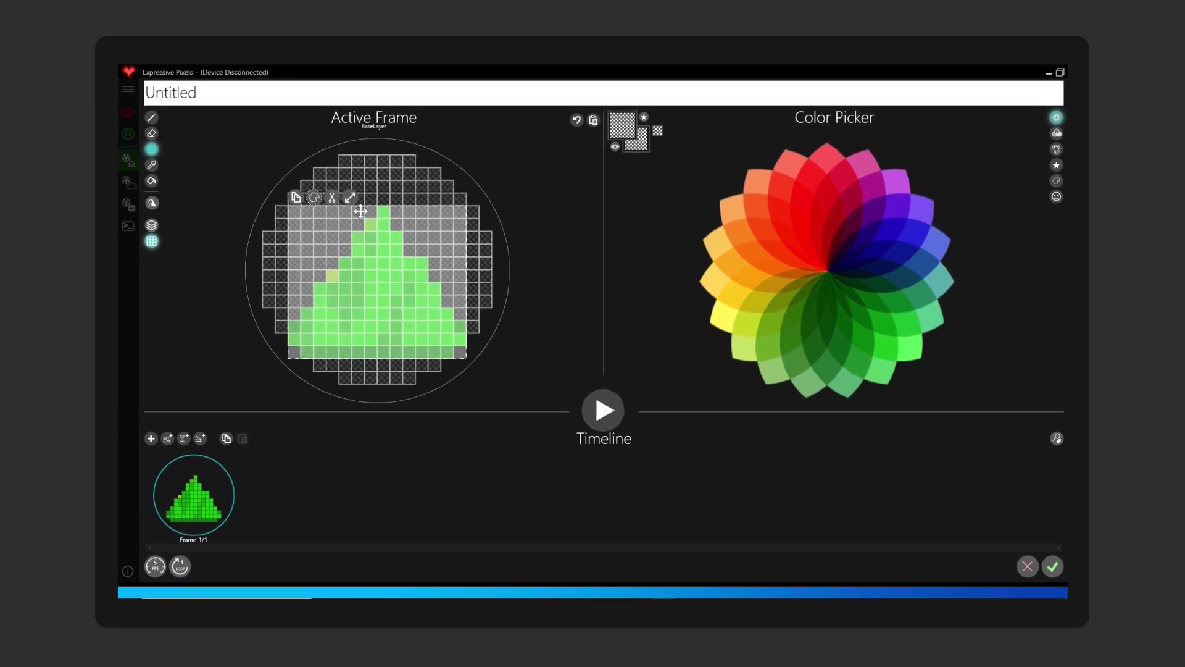
click(1055, 181)
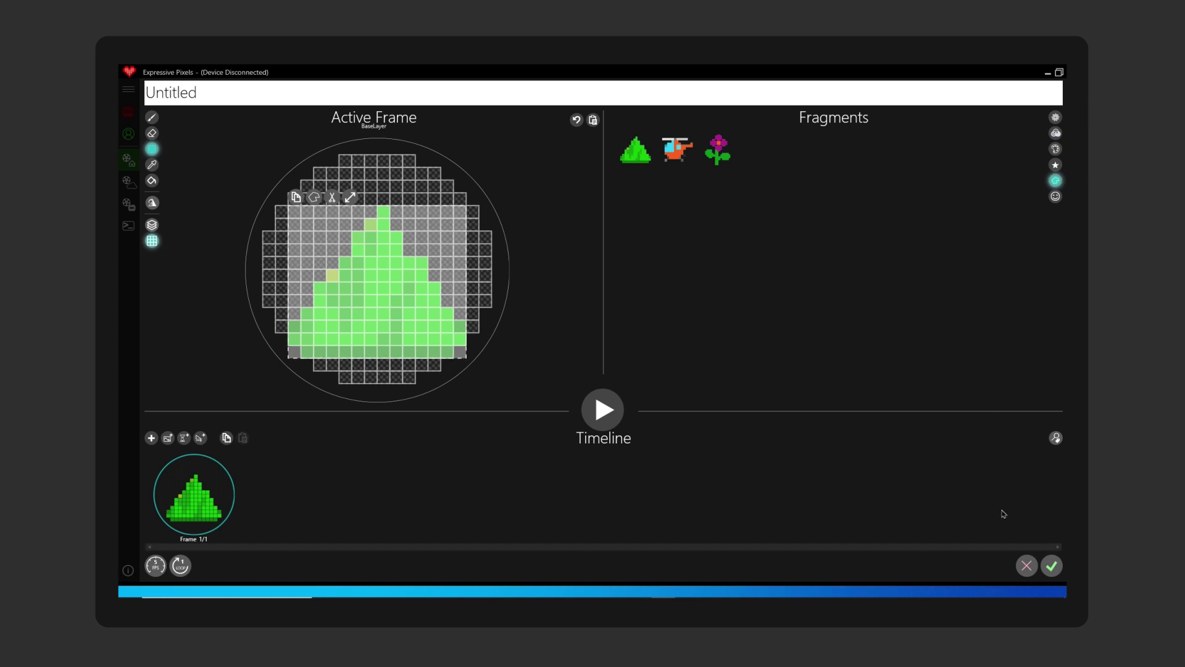
Discard the mountain drawing, confirm with Y, and open A Heart from My Animations for editing.
click(1028, 569)
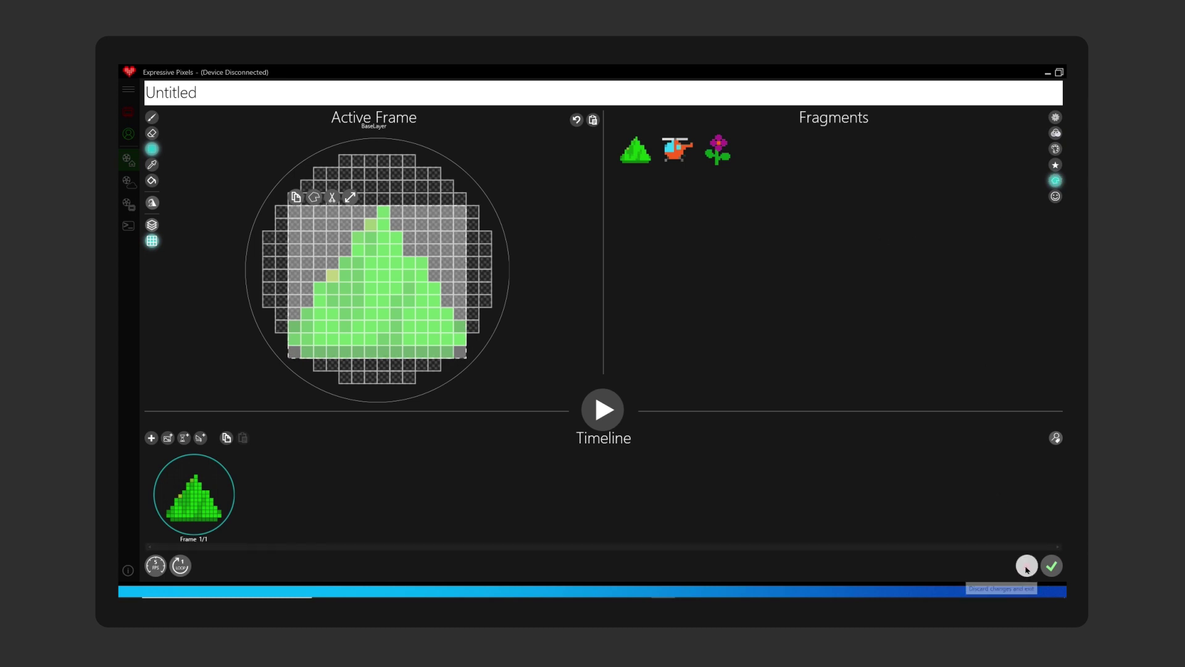
click(1016, 578)
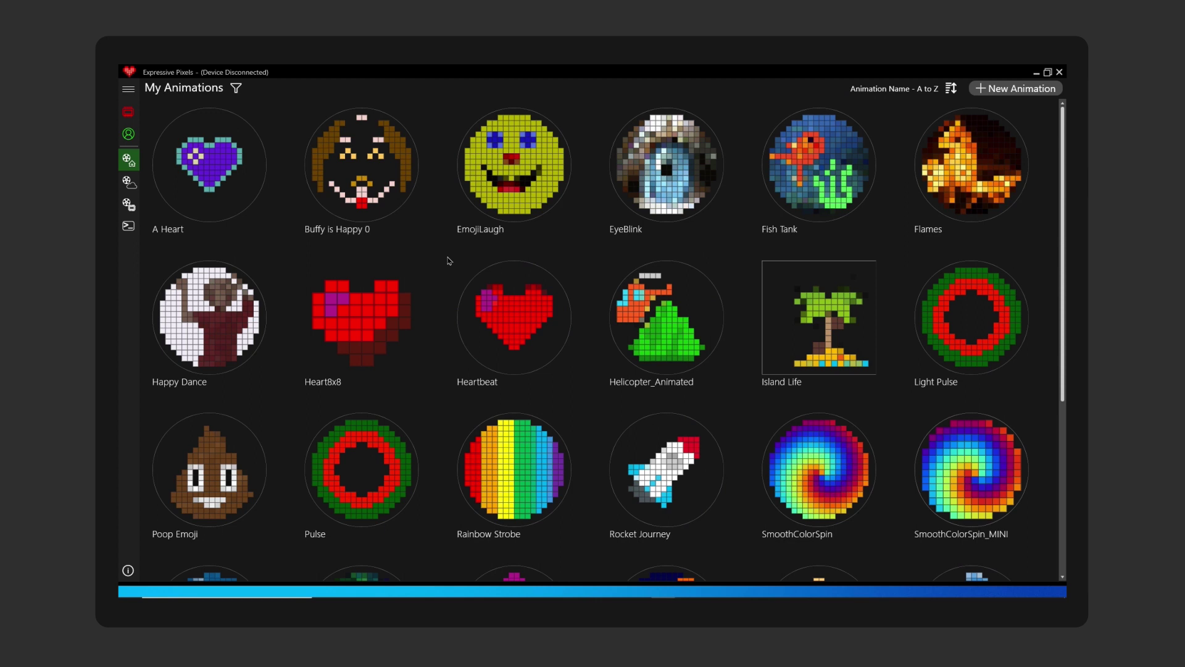
mouse_move(240, 239)
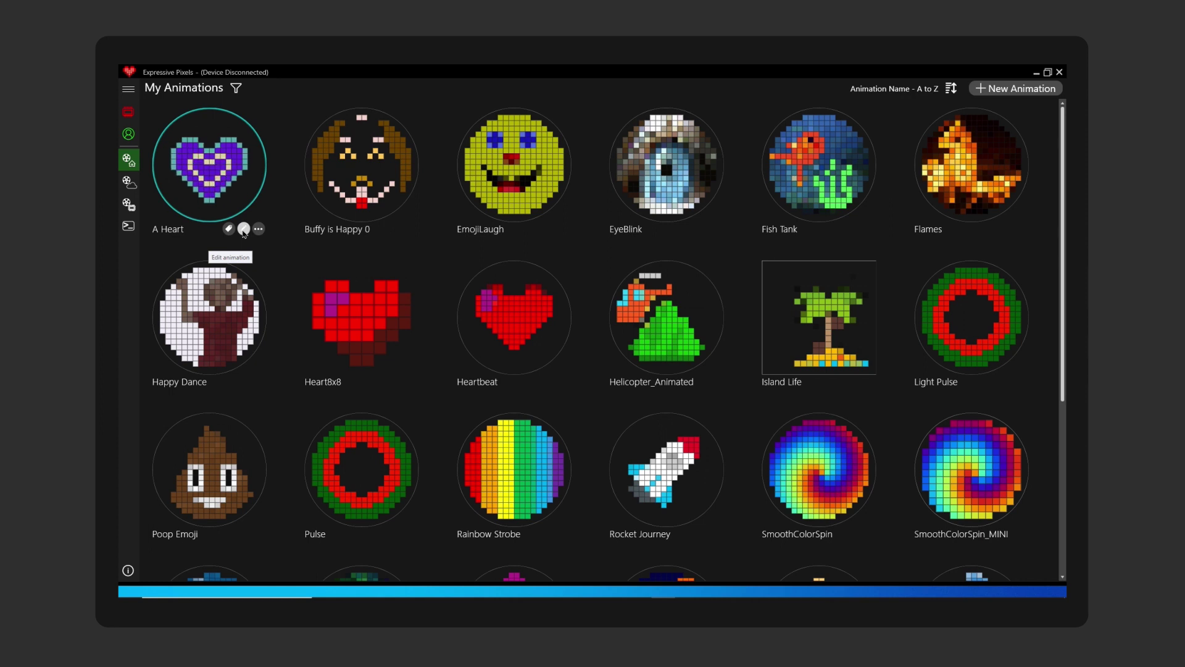
click(244, 229)
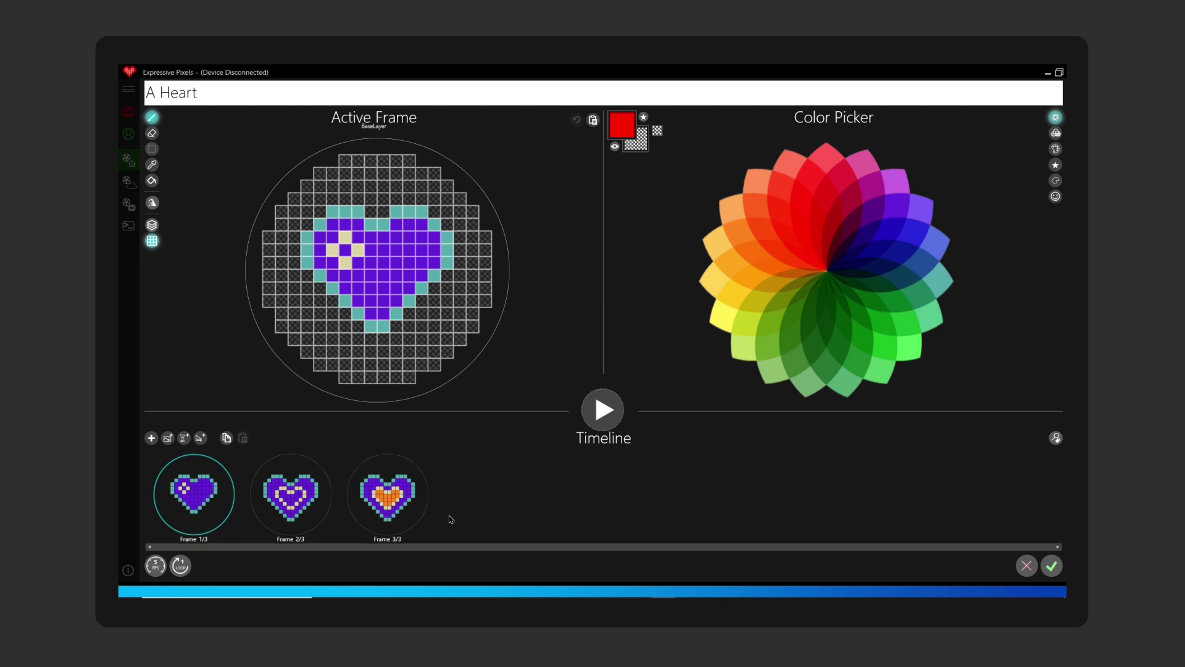
Select the heart on Frame 3/3, save it as a fragment, and view the Fragments library.
mouse_move(390, 505)
click(390, 505)
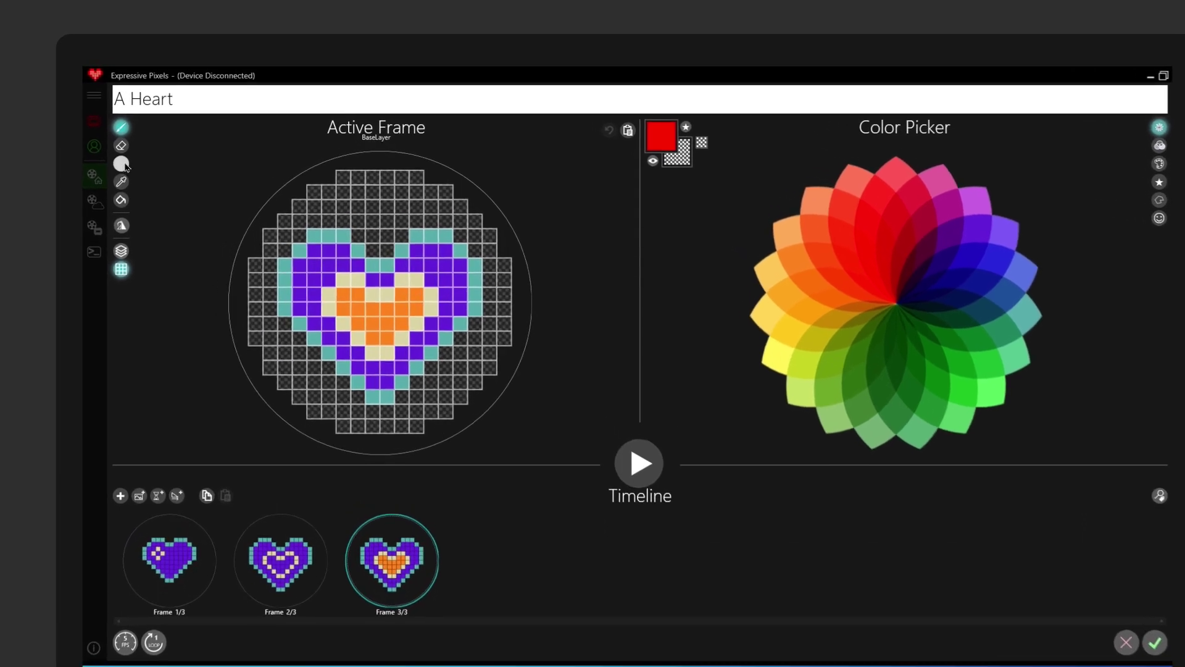
click(122, 163)
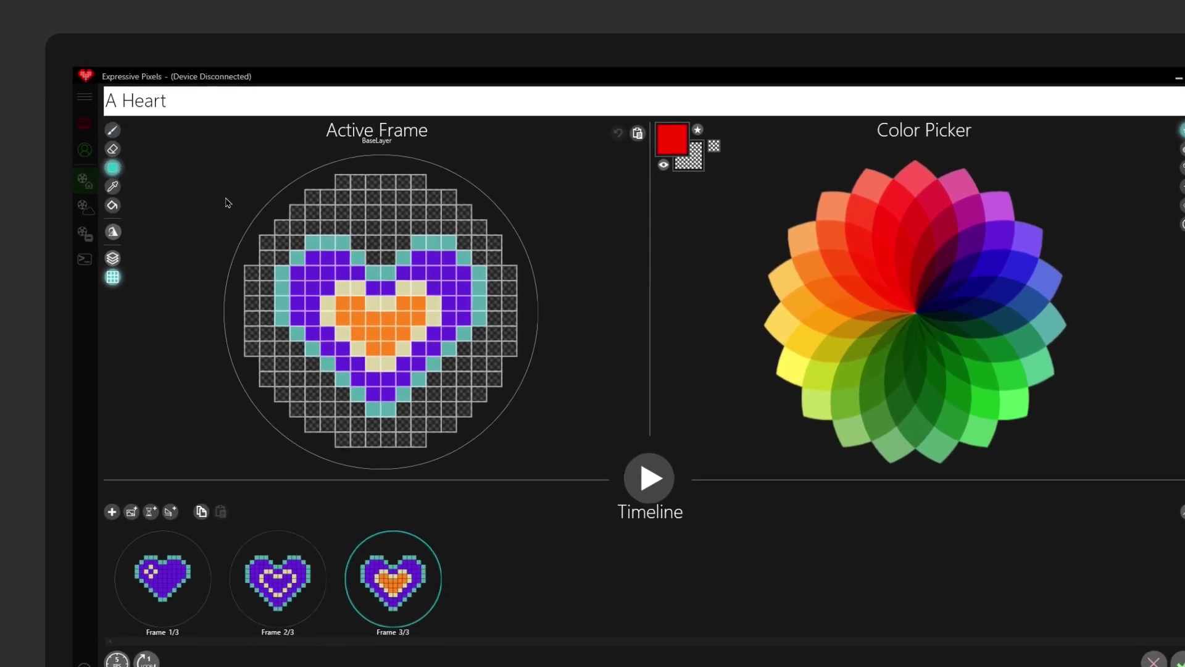
drag(279, 239, 486, 418)
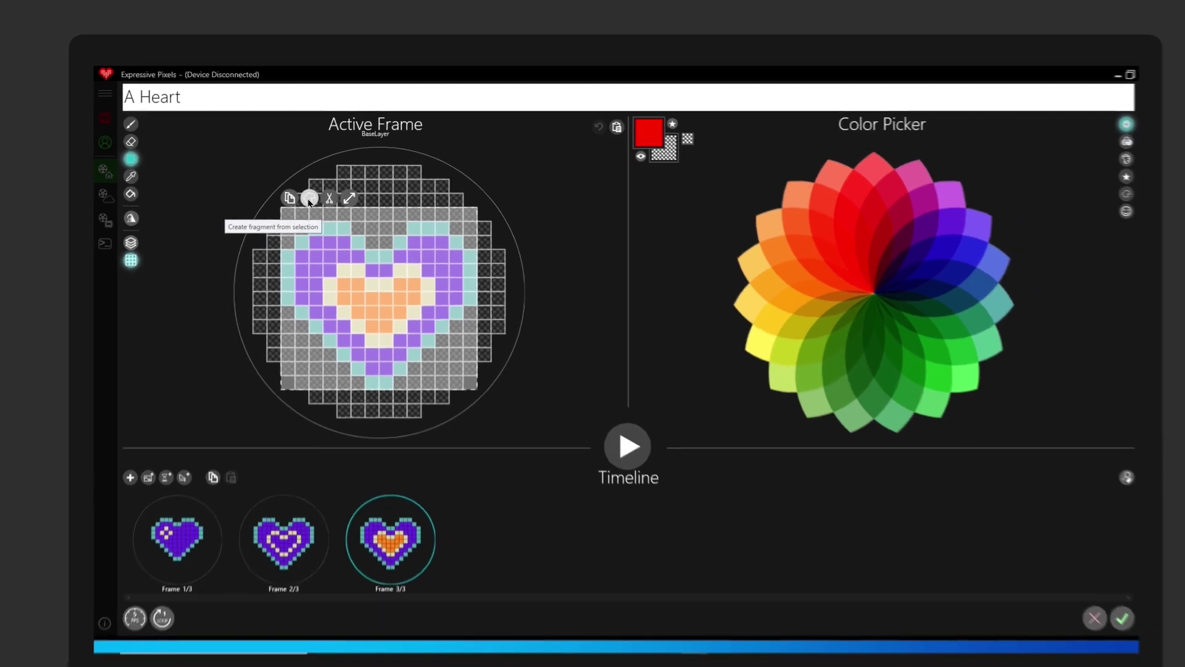
click(313, 188)
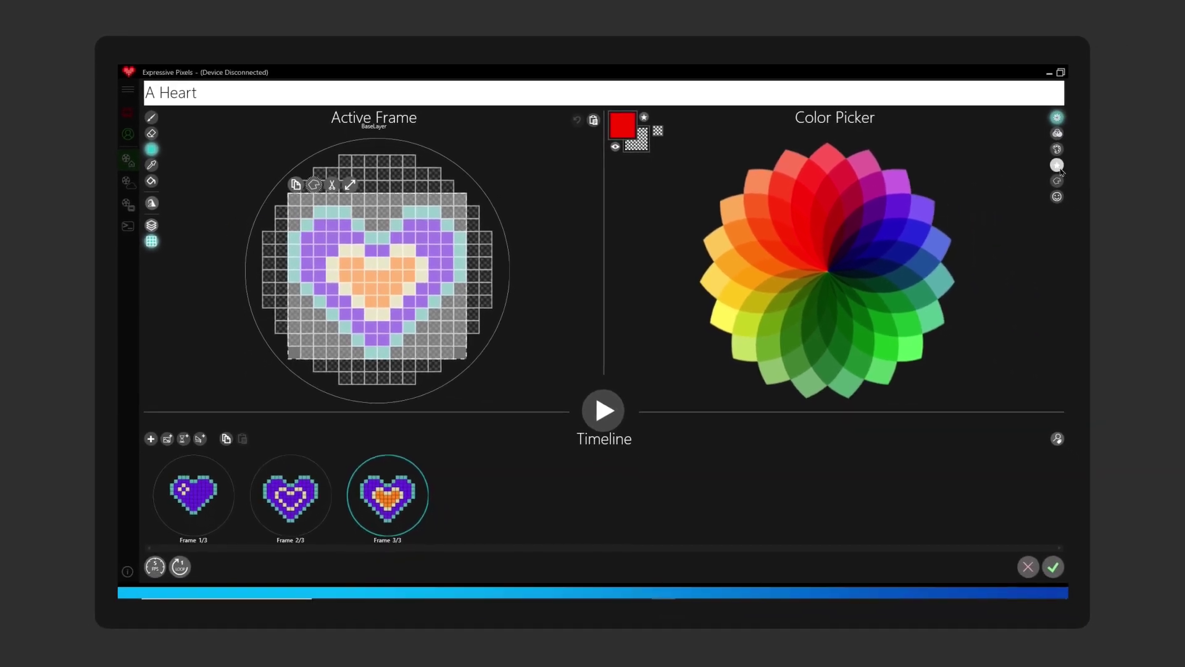
click(1070, 184)
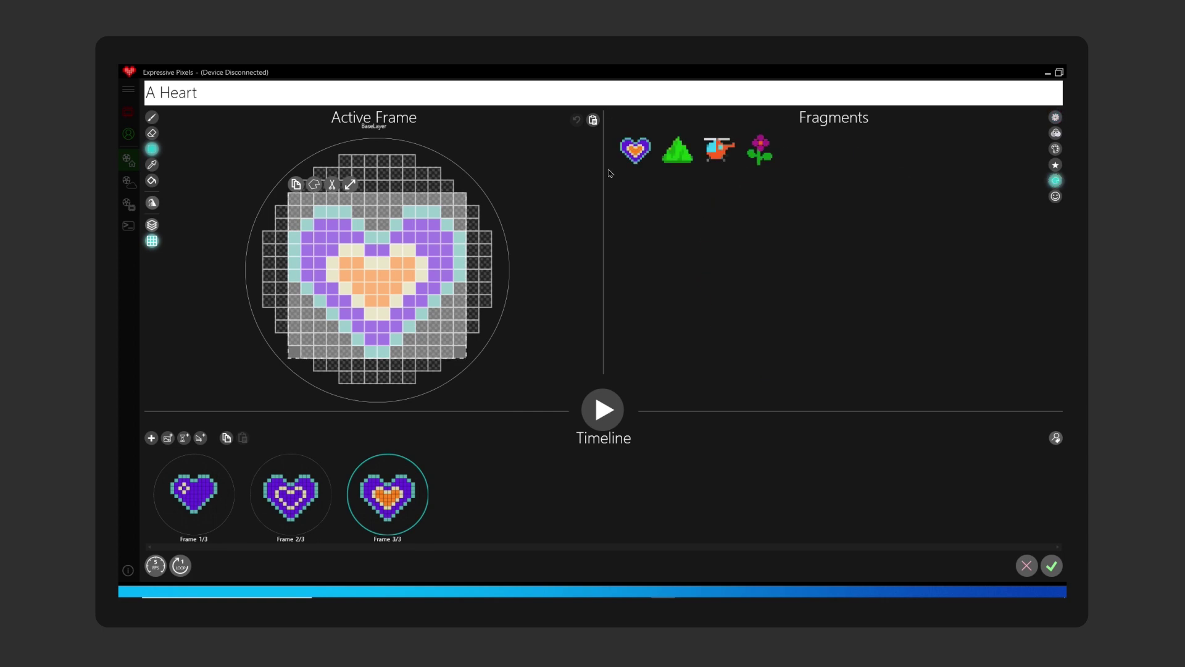
mouse_move(643, 165)
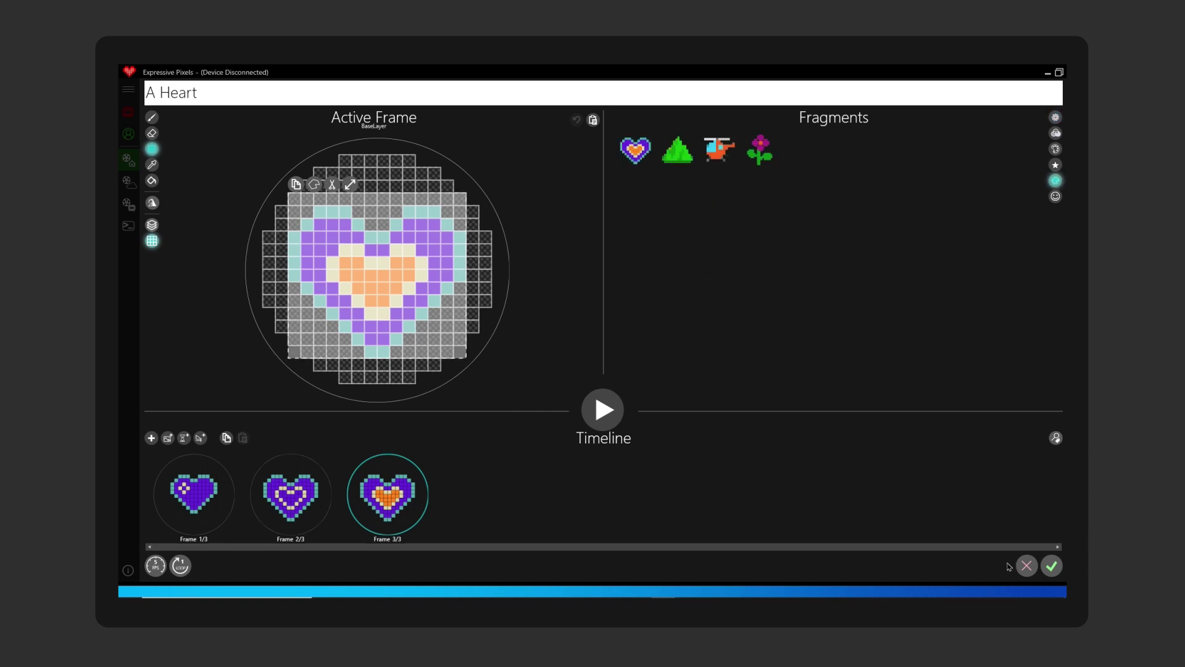
Discard the heart animation's changes and start a blank animation on the Round 18x18 template.
click(1028, 569)
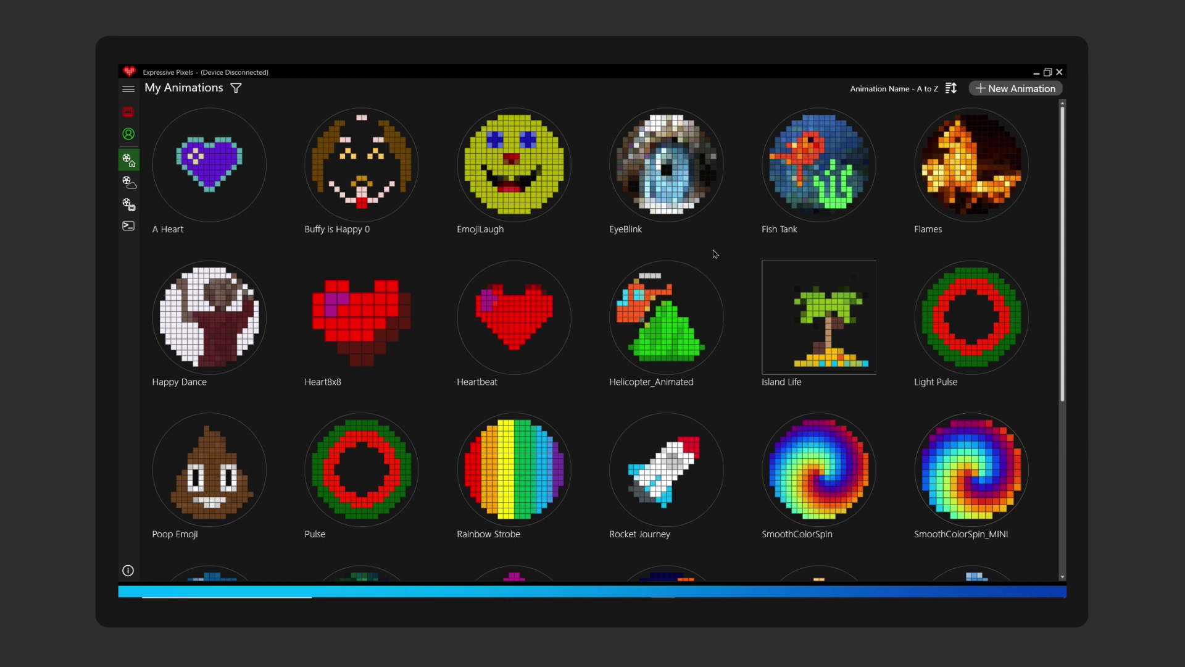
click(1029, 92)
click(1021, 295)
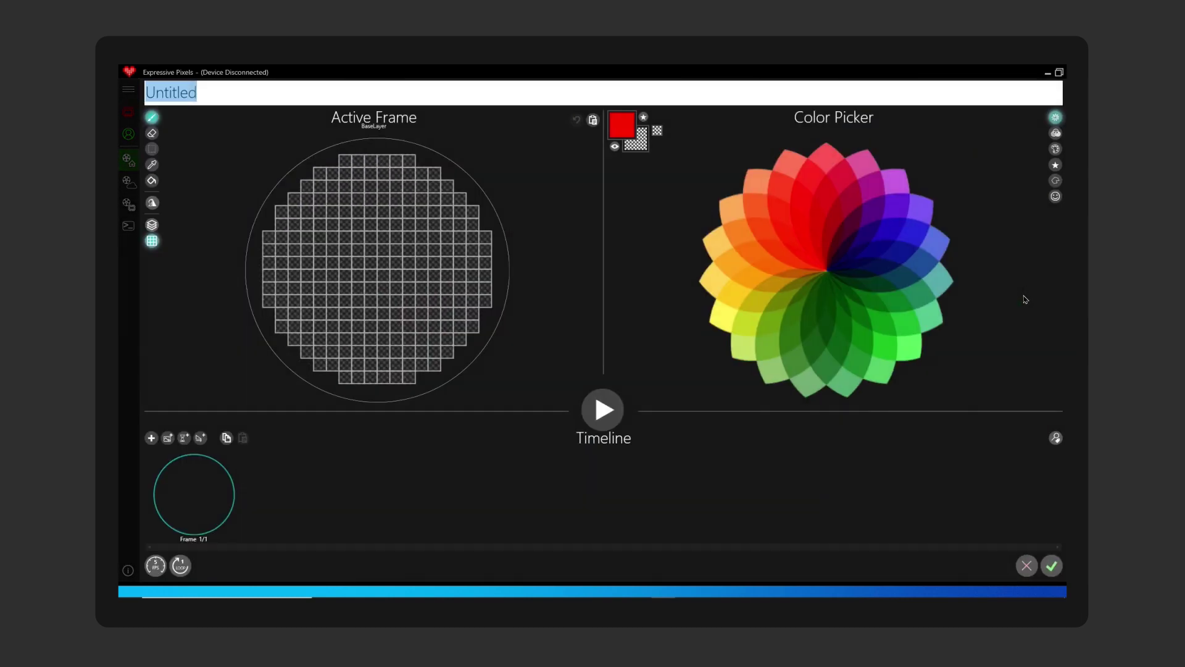
Place the mountain fragment from the Fragments list low on the right of the canvas.
click(1056, 180)
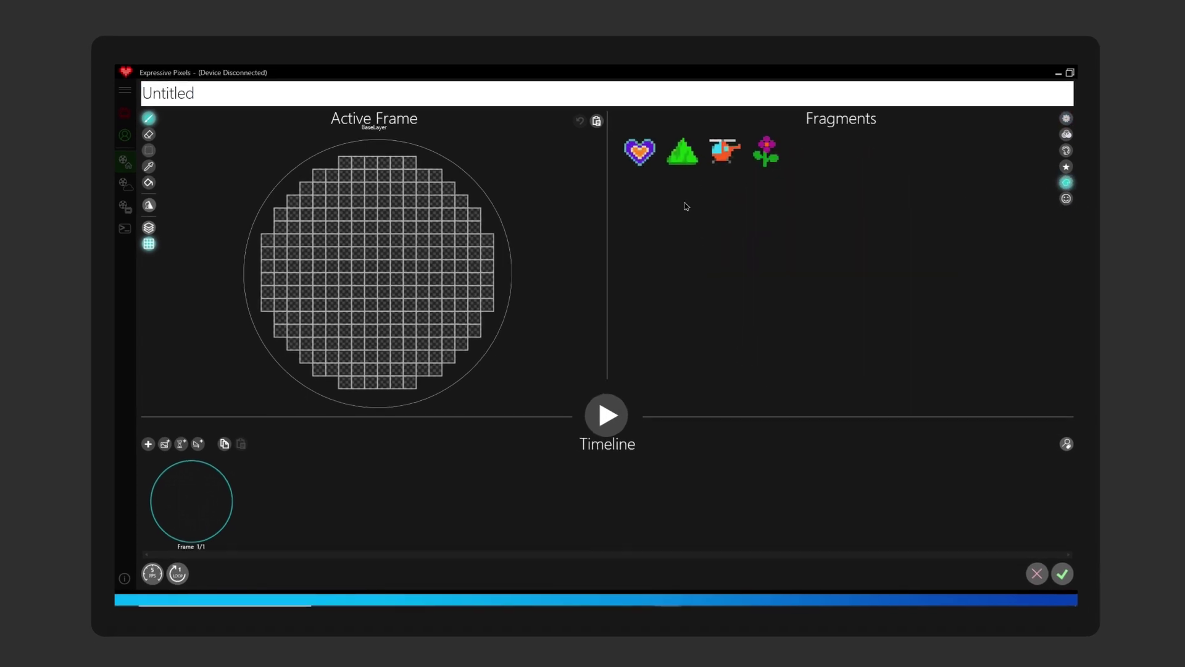
mouse_move(690, 161)
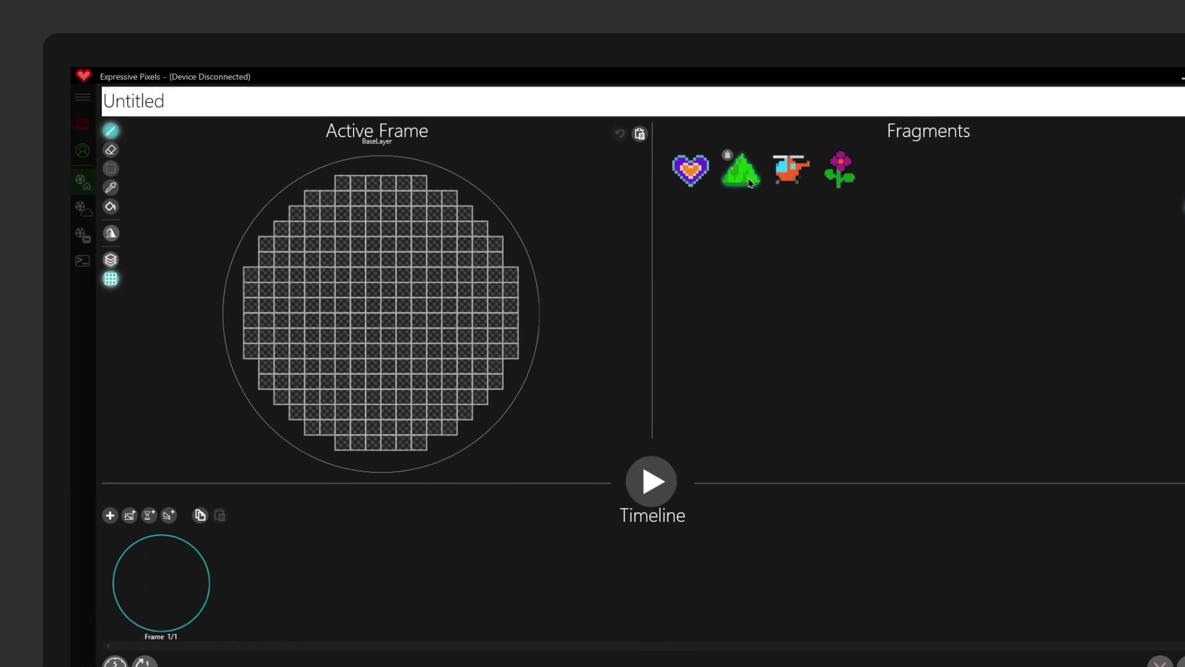
click(743, 178)
drag(403, 350, 418, 385)
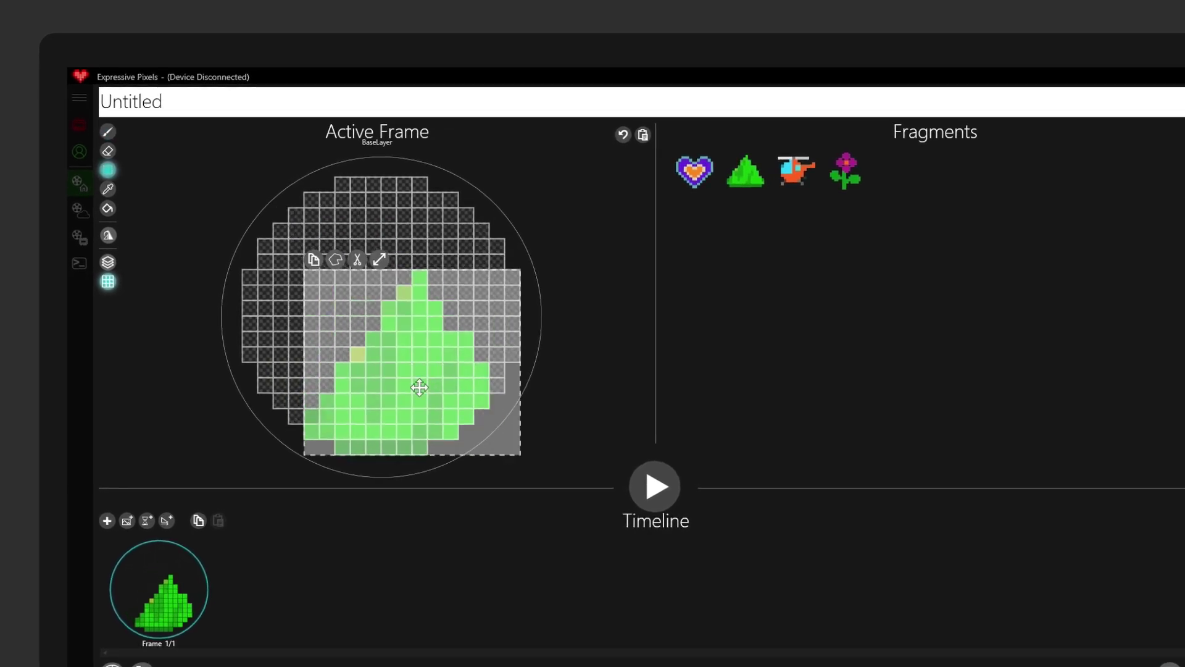
click(418, 384)
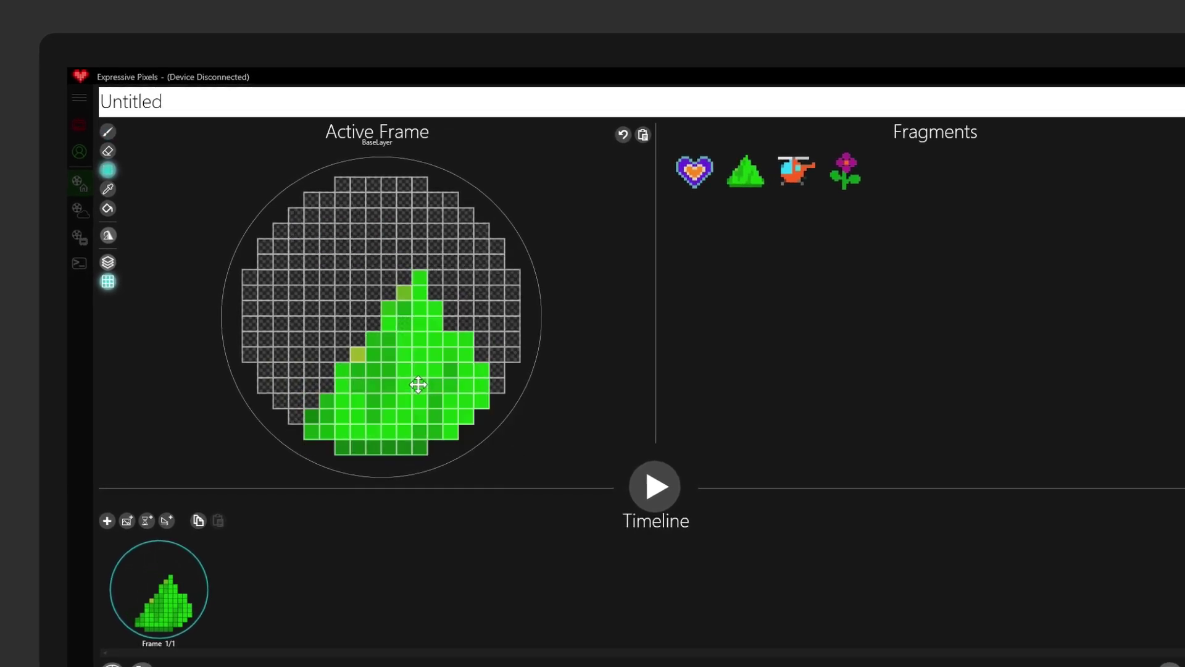
Place the helicopter fragment at the upper left, above the mountain.
mouse_move(795, 178)
click(796, 179)
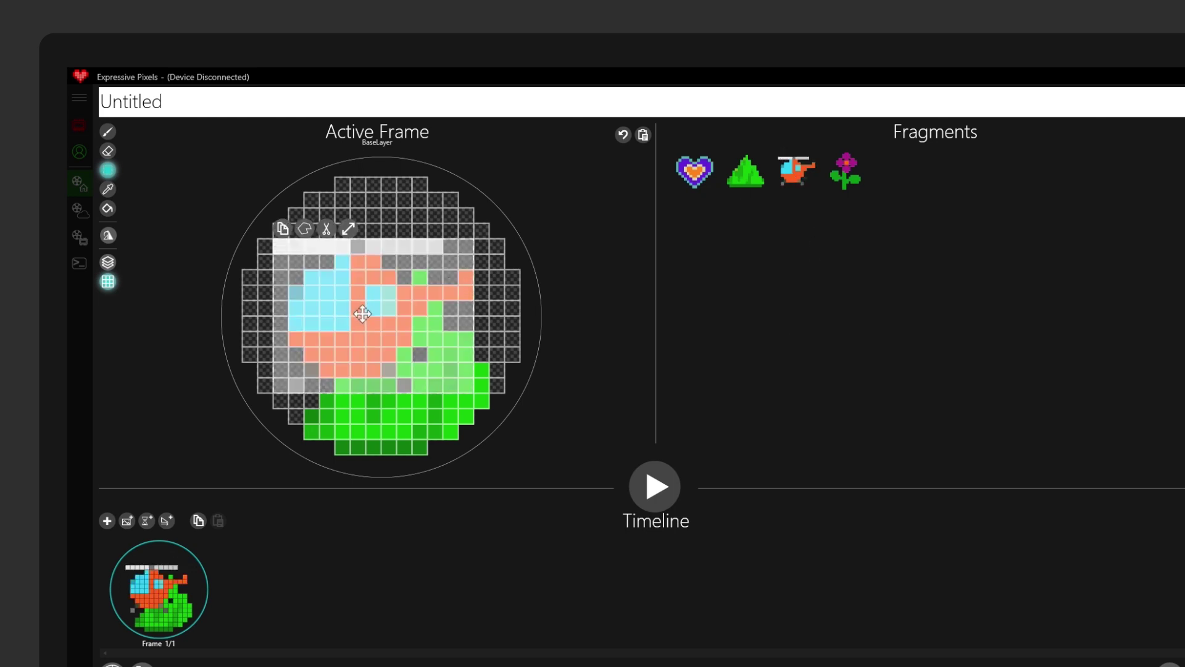
drag(363, 312, 329, 267)
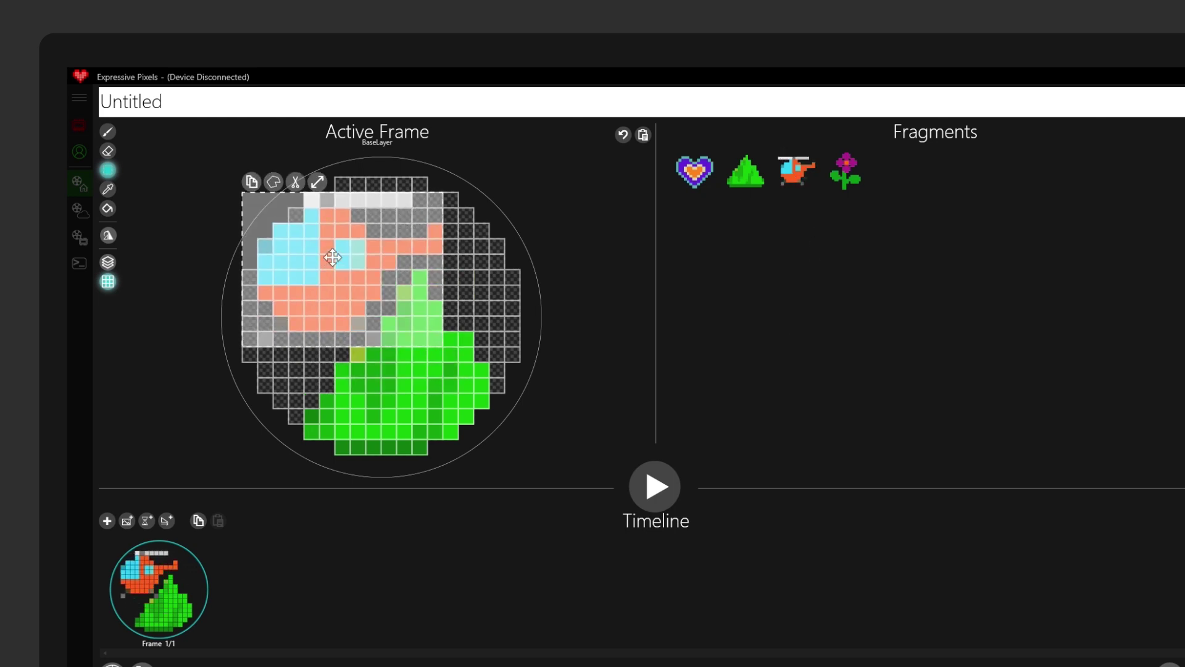
click(338, 266)
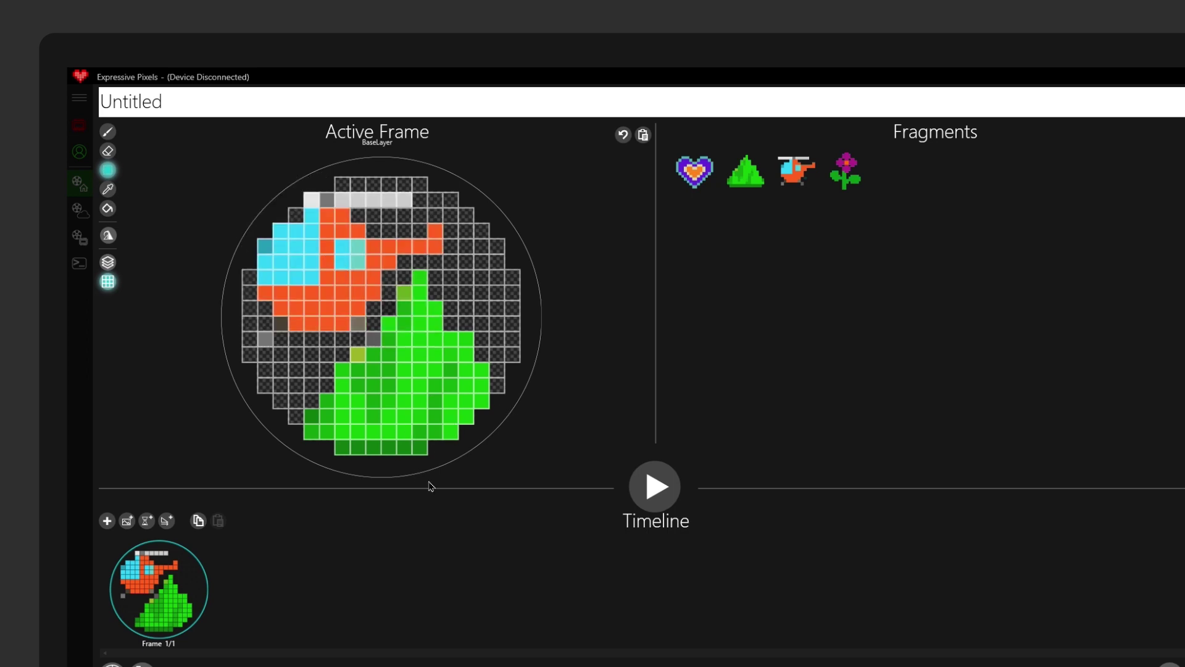